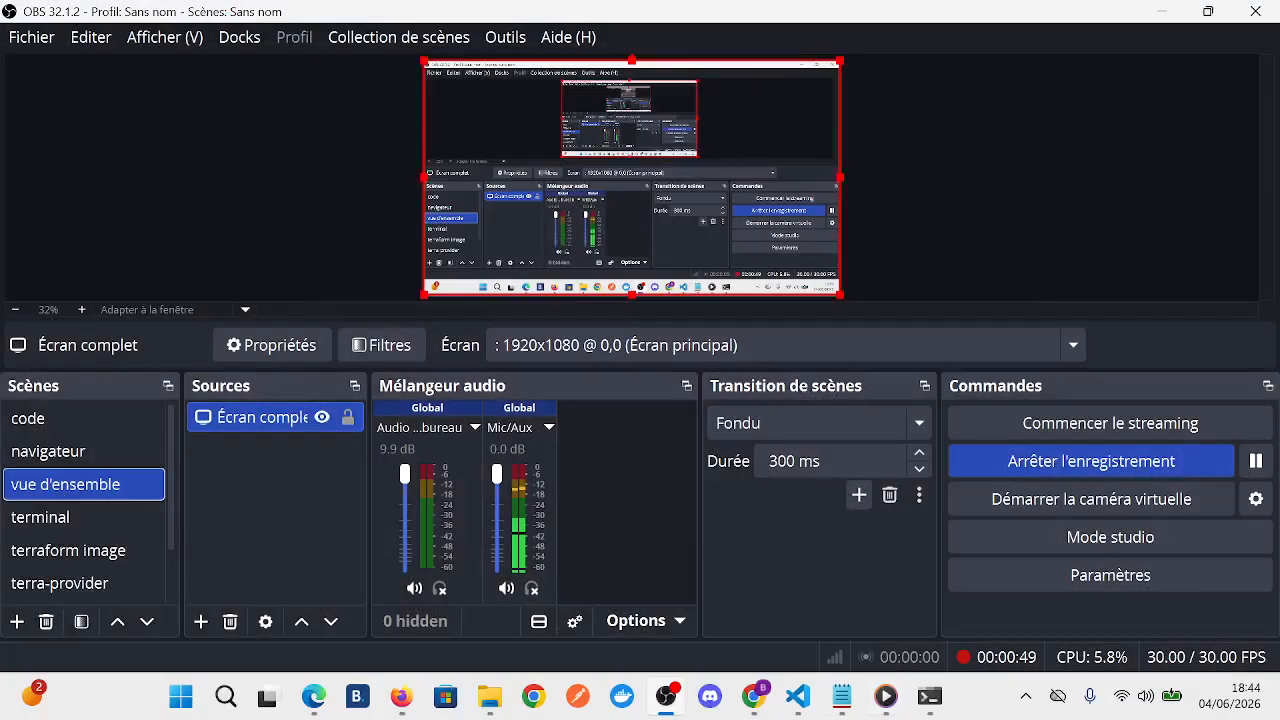
- Switch to Chrome and open the Terraform install page on developer.hashicorp.com/terraform
mouse_move(754, 696)
click(970, 590)
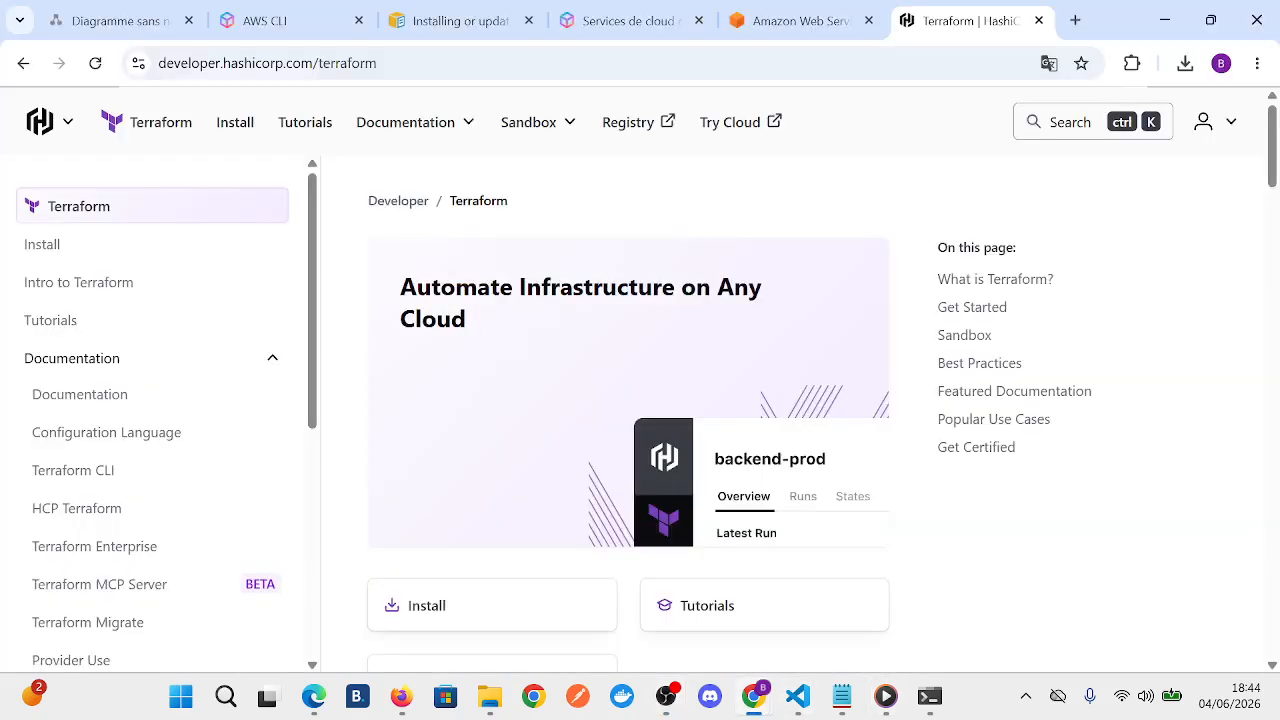
drag(385, 63, 158, 63)
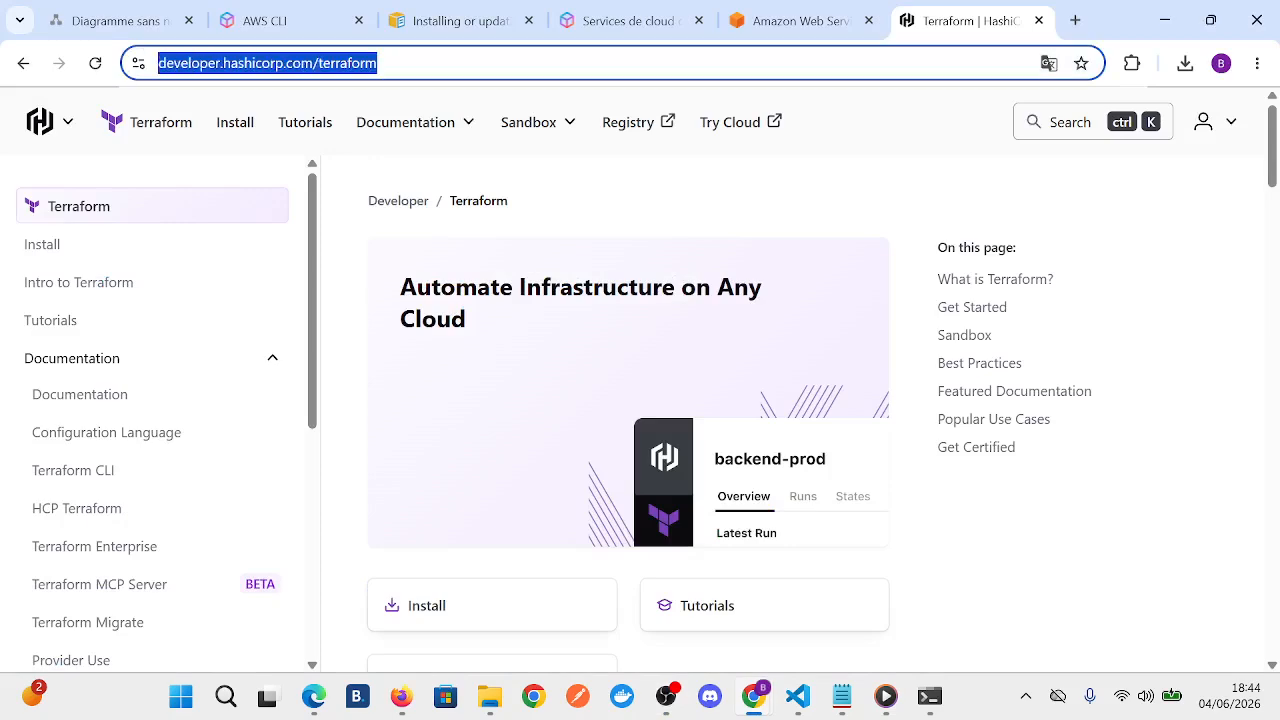
click(1030, 520)
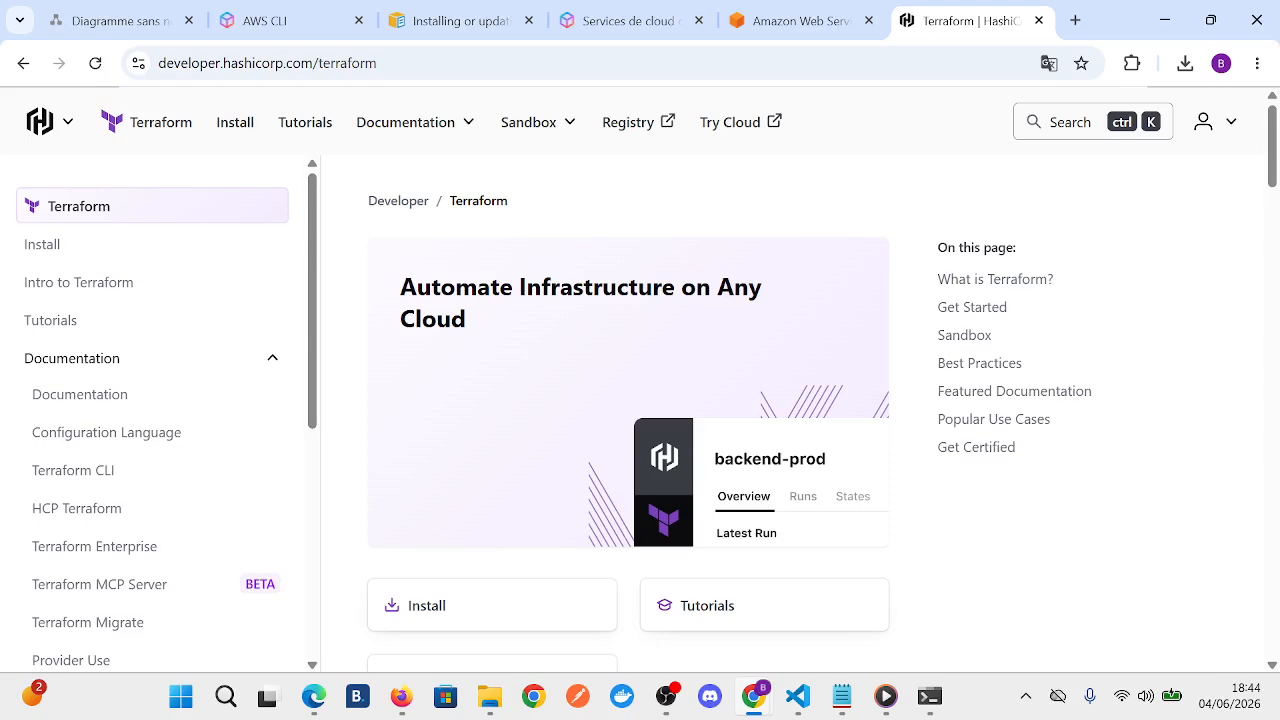
click(235, 122)
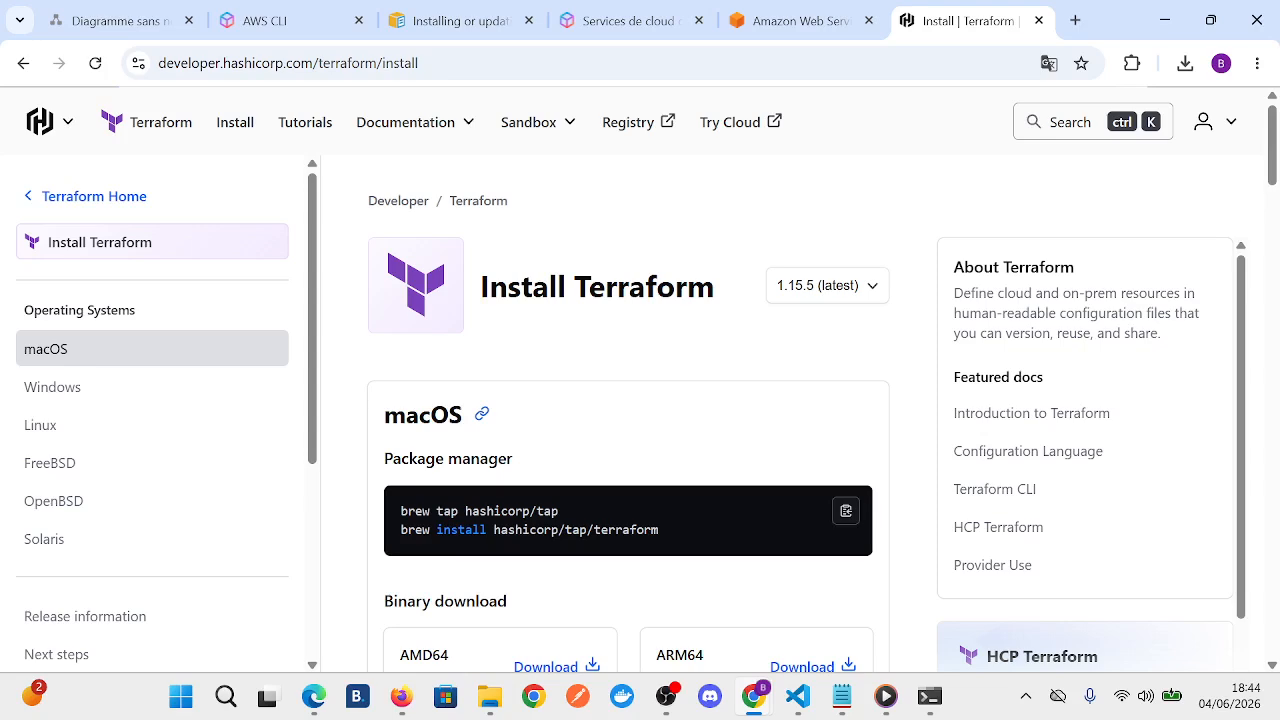
- Review the Terraform 1.15.5 download options for macOS, Windows and Linux on the install page
scroll(628, 450, down, 1)
scroll(628, 450, down, 1)
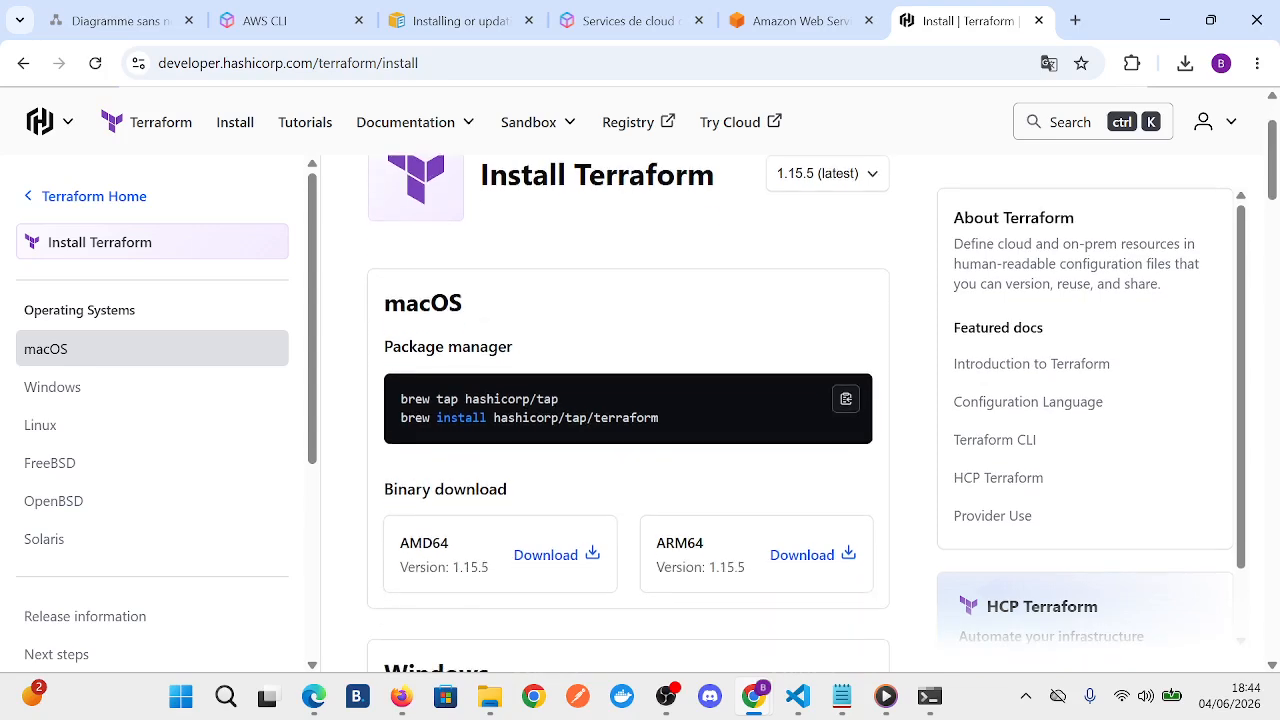
scroll(628, 450, down, 1)
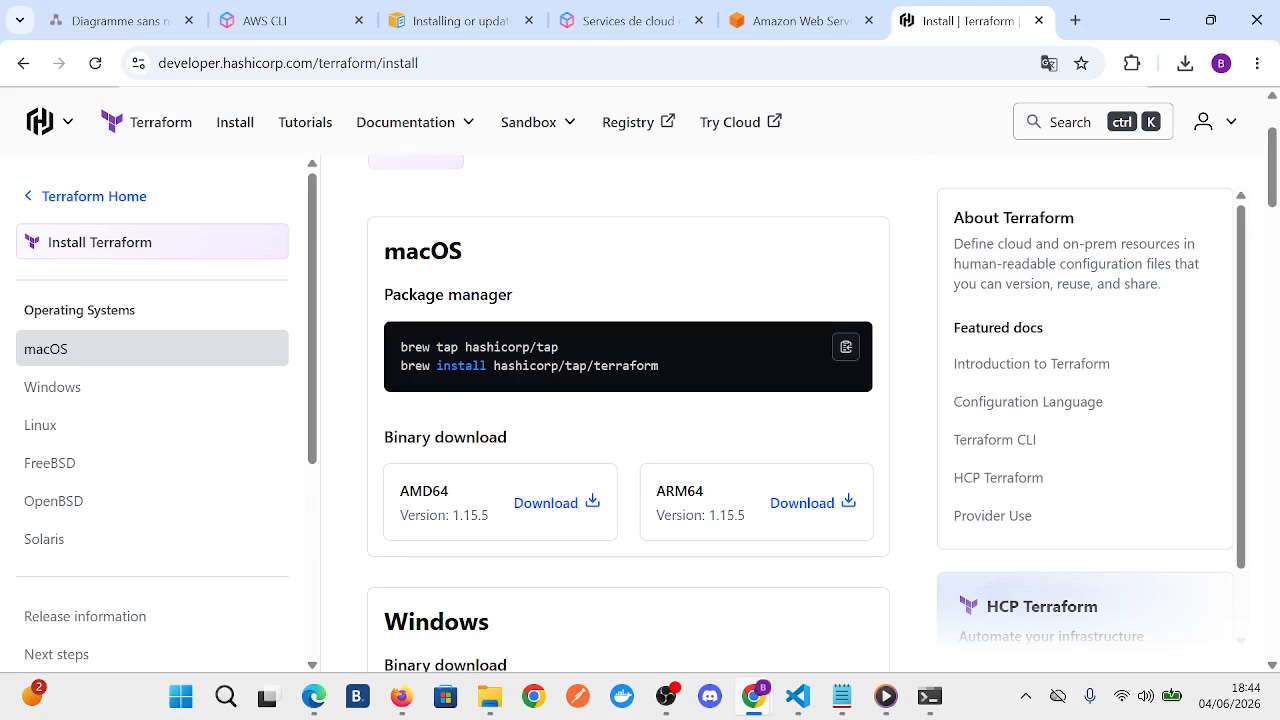
scroll(628, 450, down, 7)
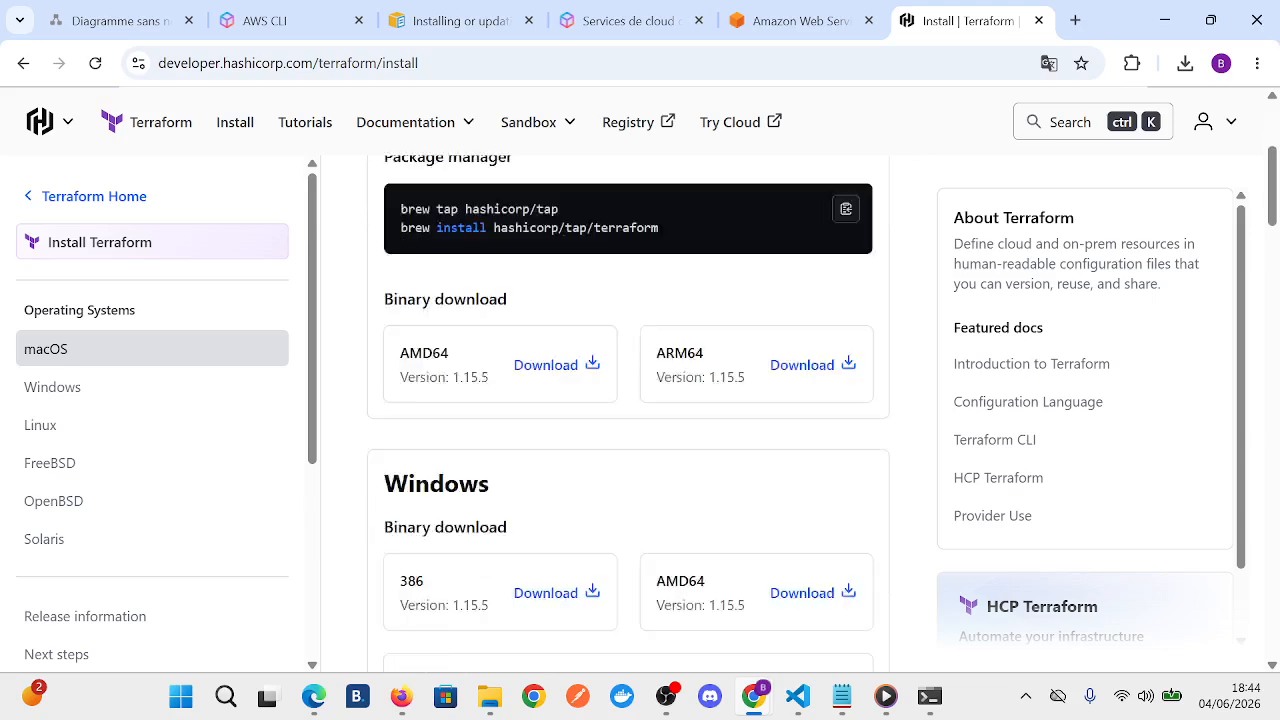
scroll(628, 450, down, 5)
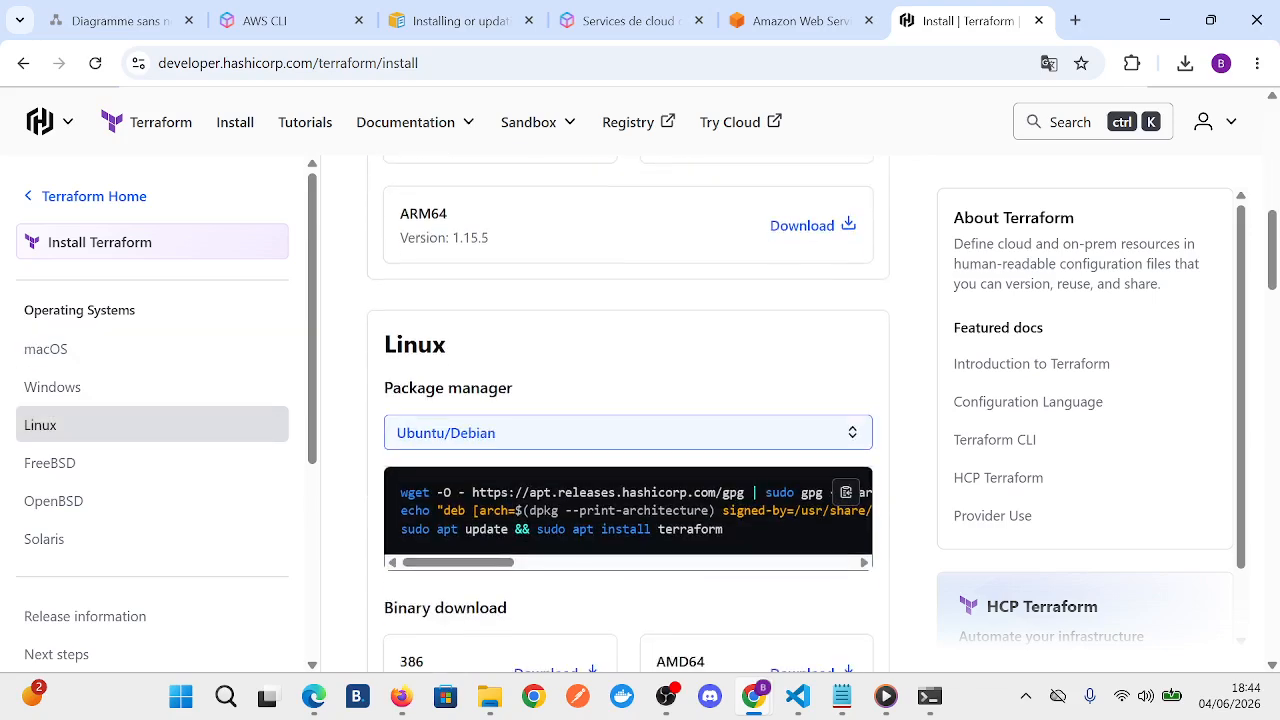
scroll(628, 450, up, 6)
scroll(628, 450, up, 2)
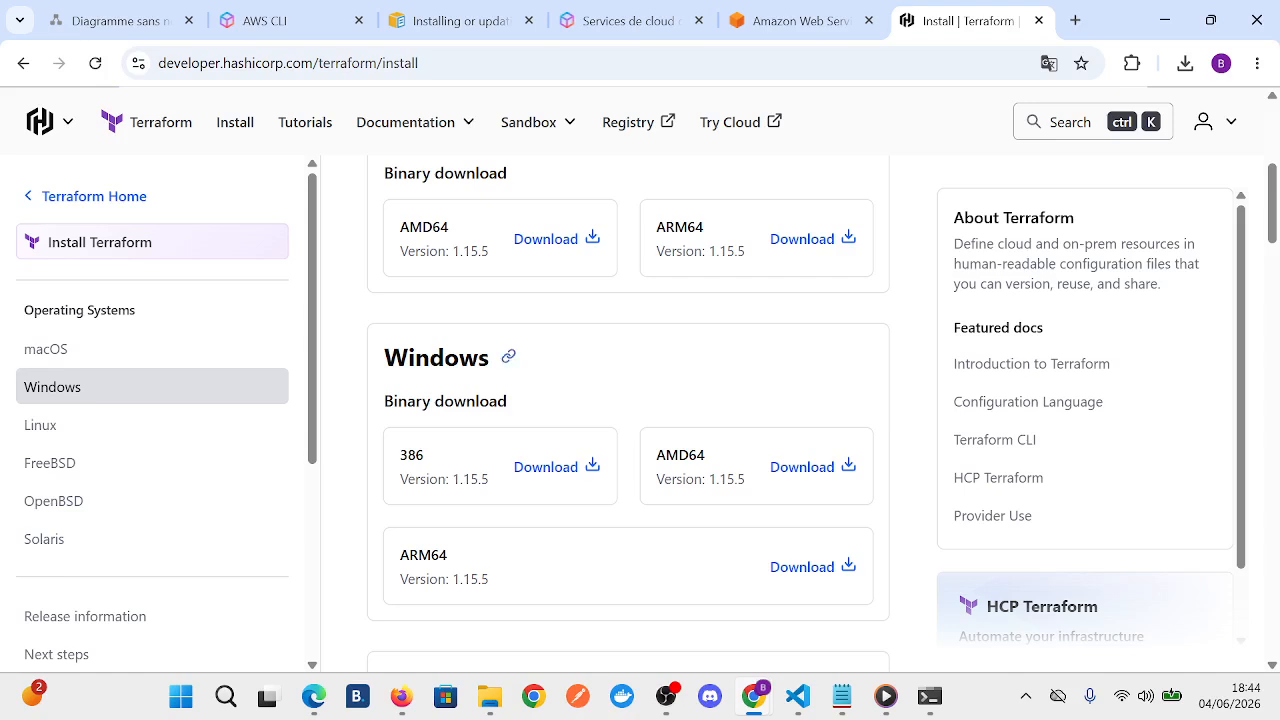
scroll(802, 357, down, 2)
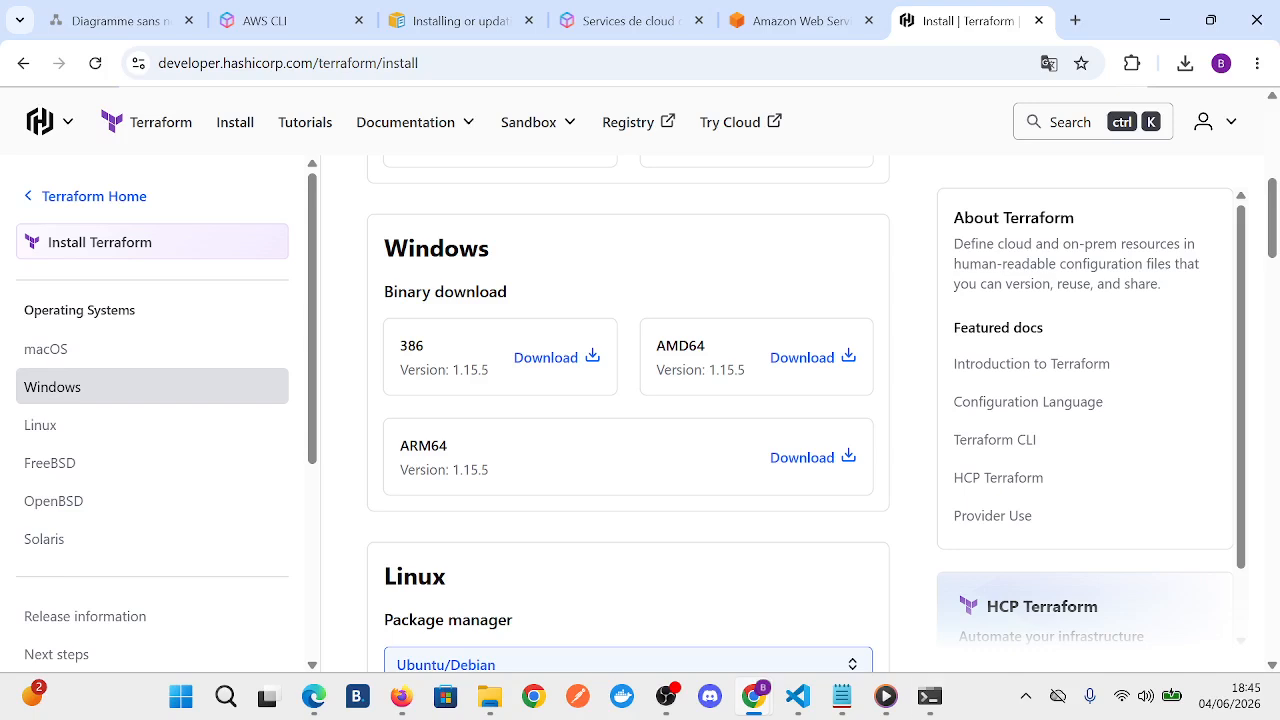
- Switch to Windows PowerShell and check the installed Terraform version with "terraform --version"
click(929, 696)
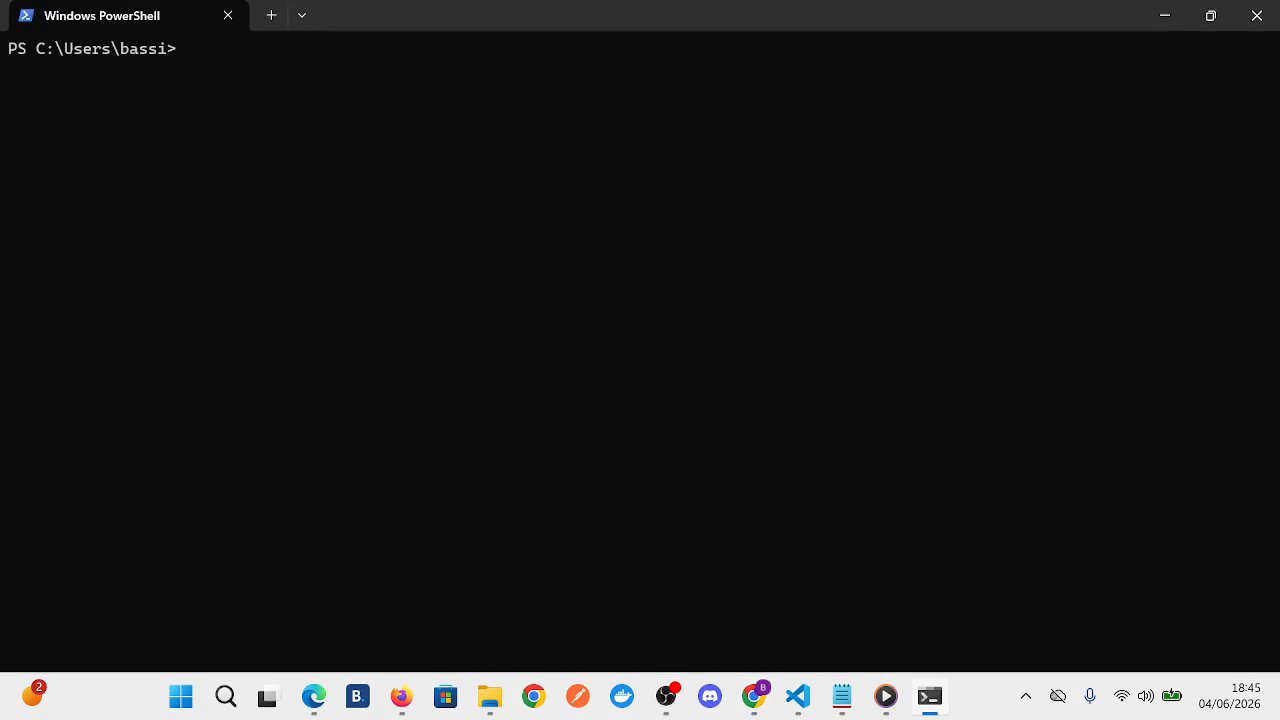
text(terraform --version)
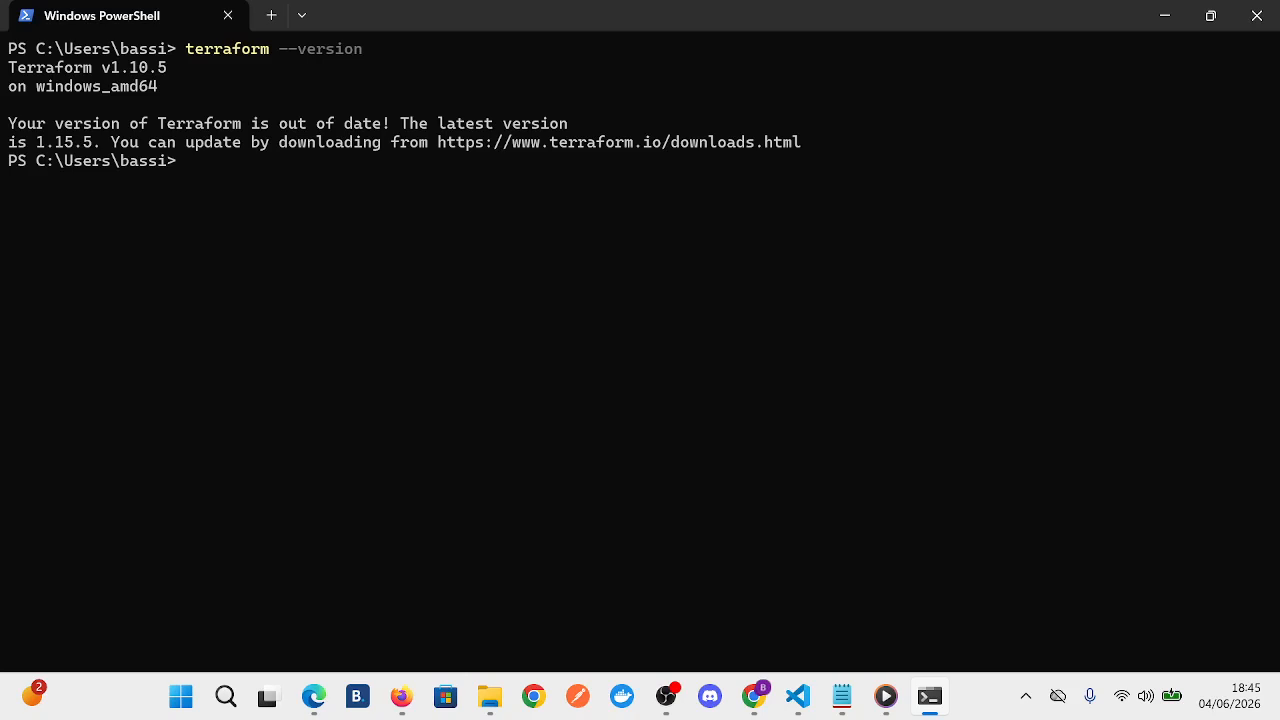
- Switch to the Téléchargements folder in File Explorer and extract terraform_1.15.5_windows_amd64.zip to its default destination, closing the window that opens
mouse_move(490, 697)
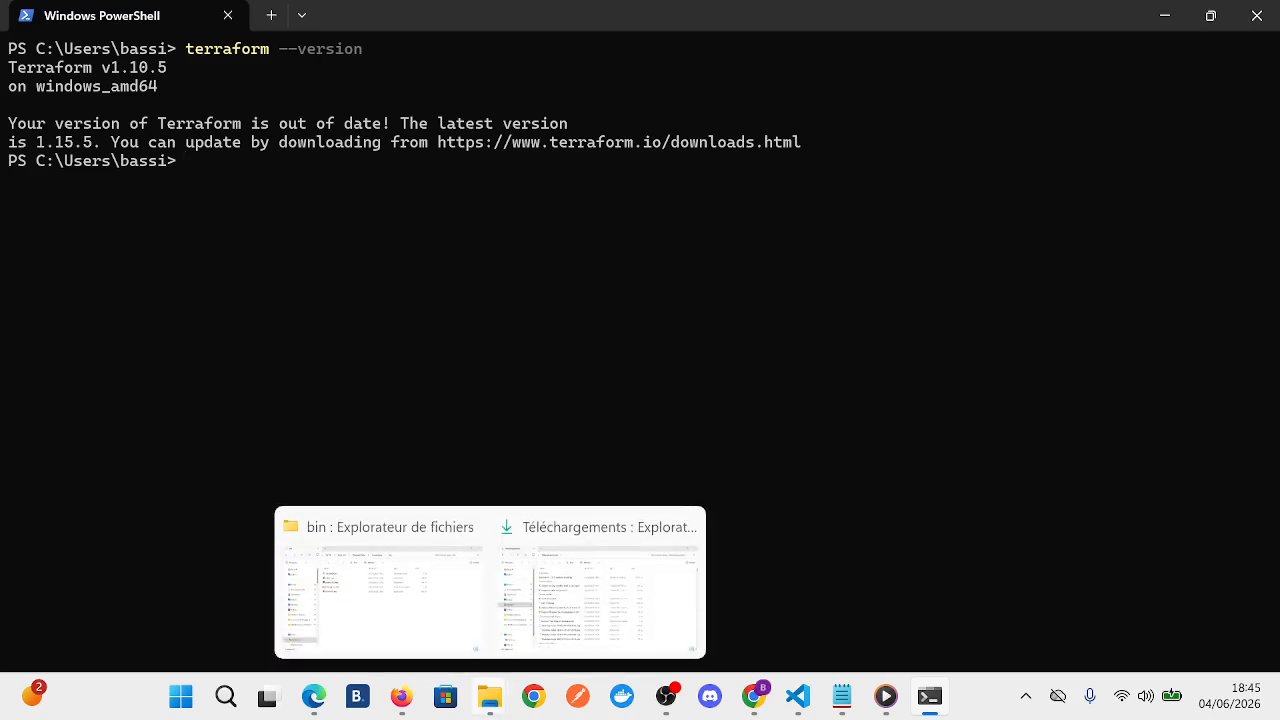
mouse_move(598, 598)
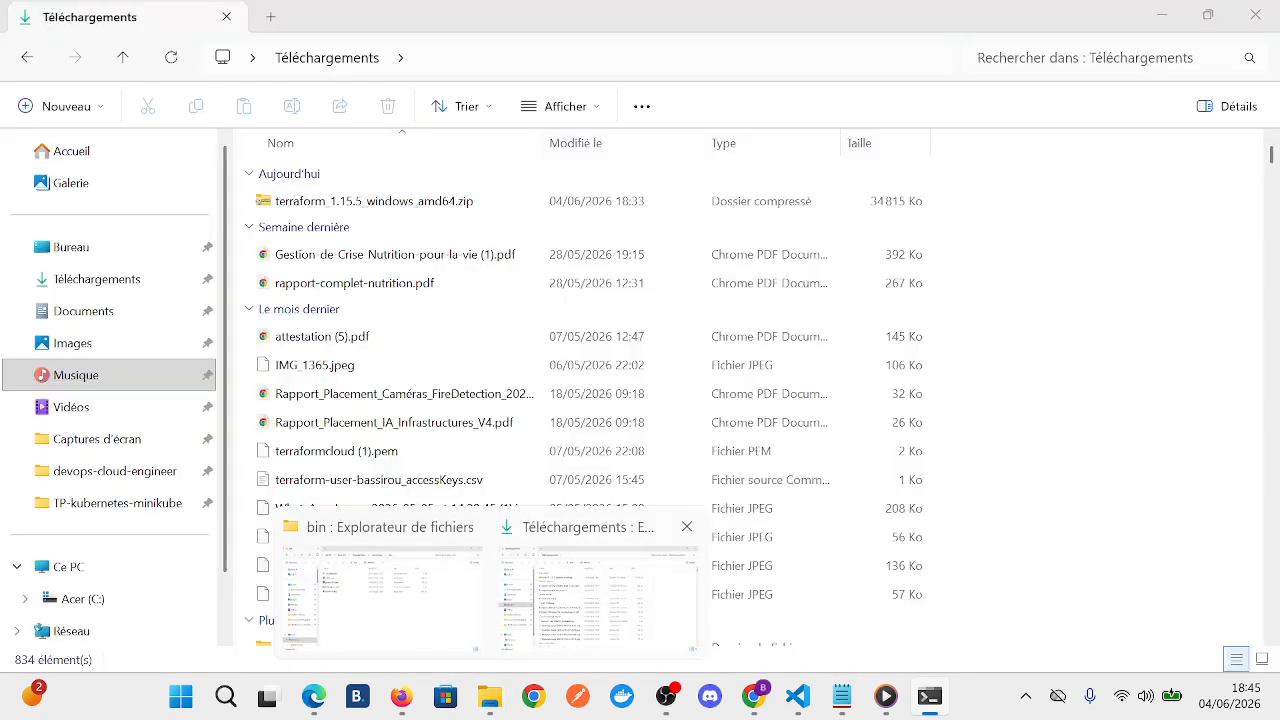
click(598, 598)
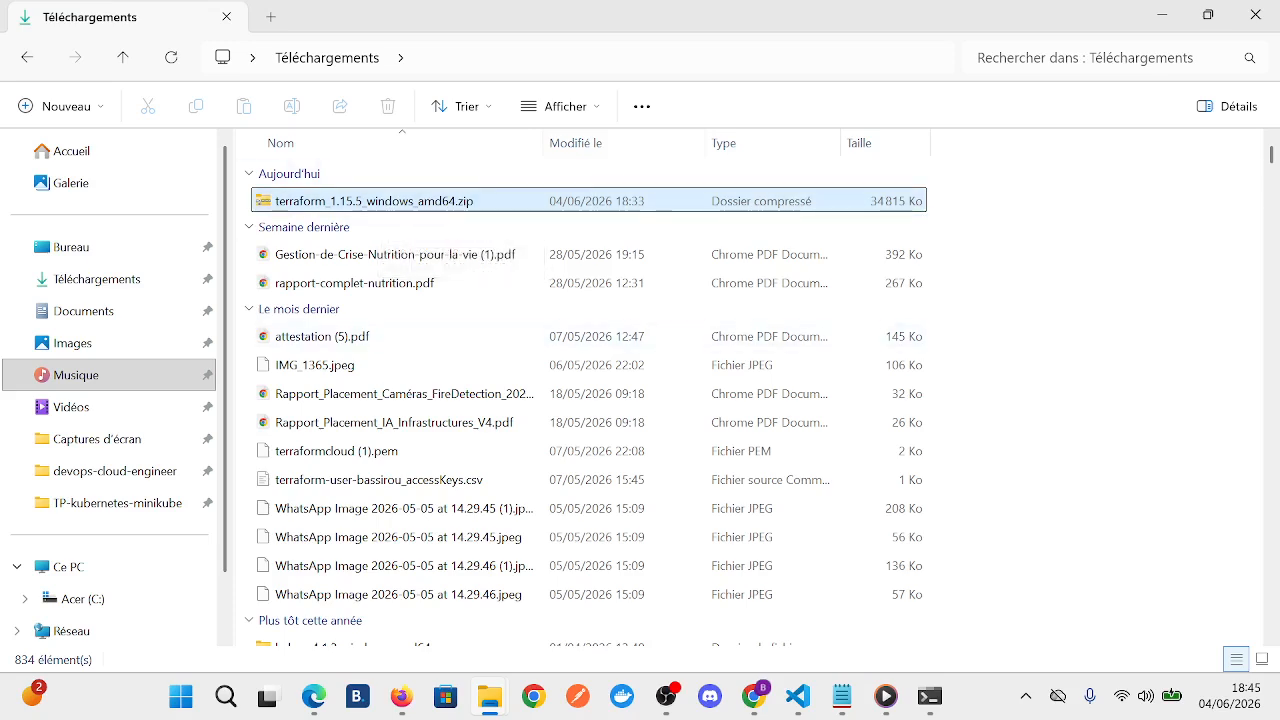
right_click(369, 201)
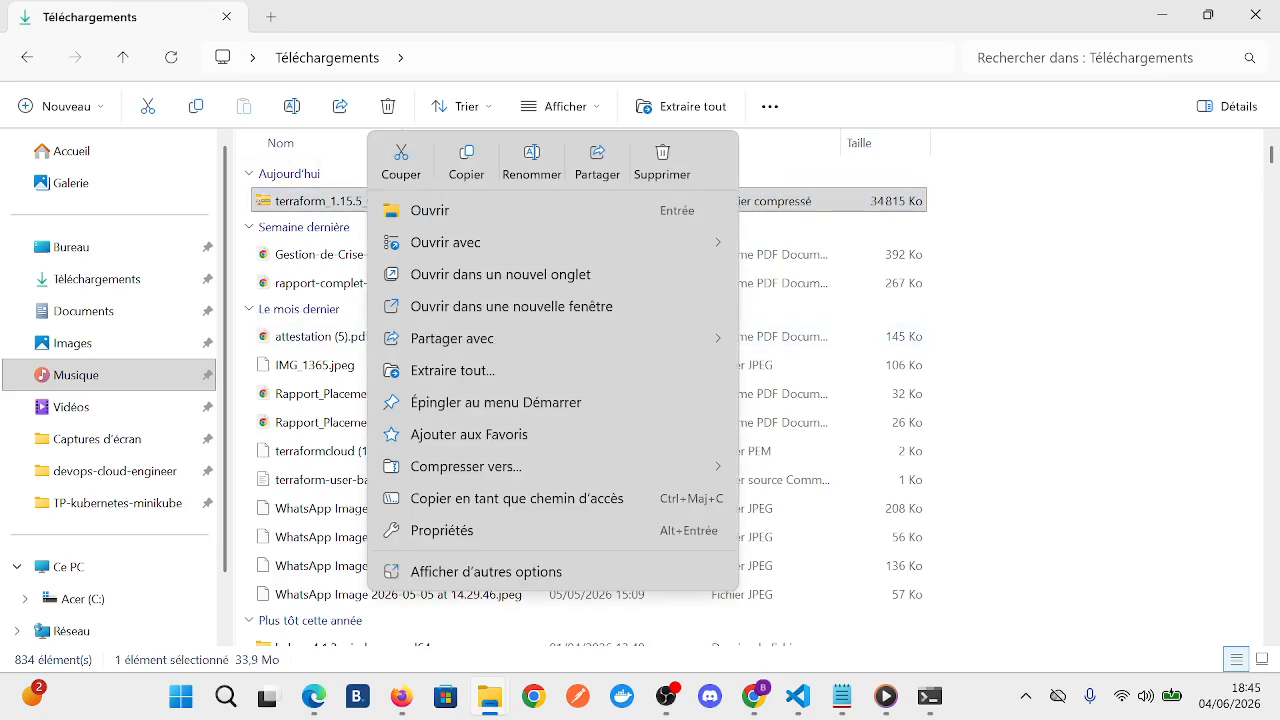
click(452, 370)
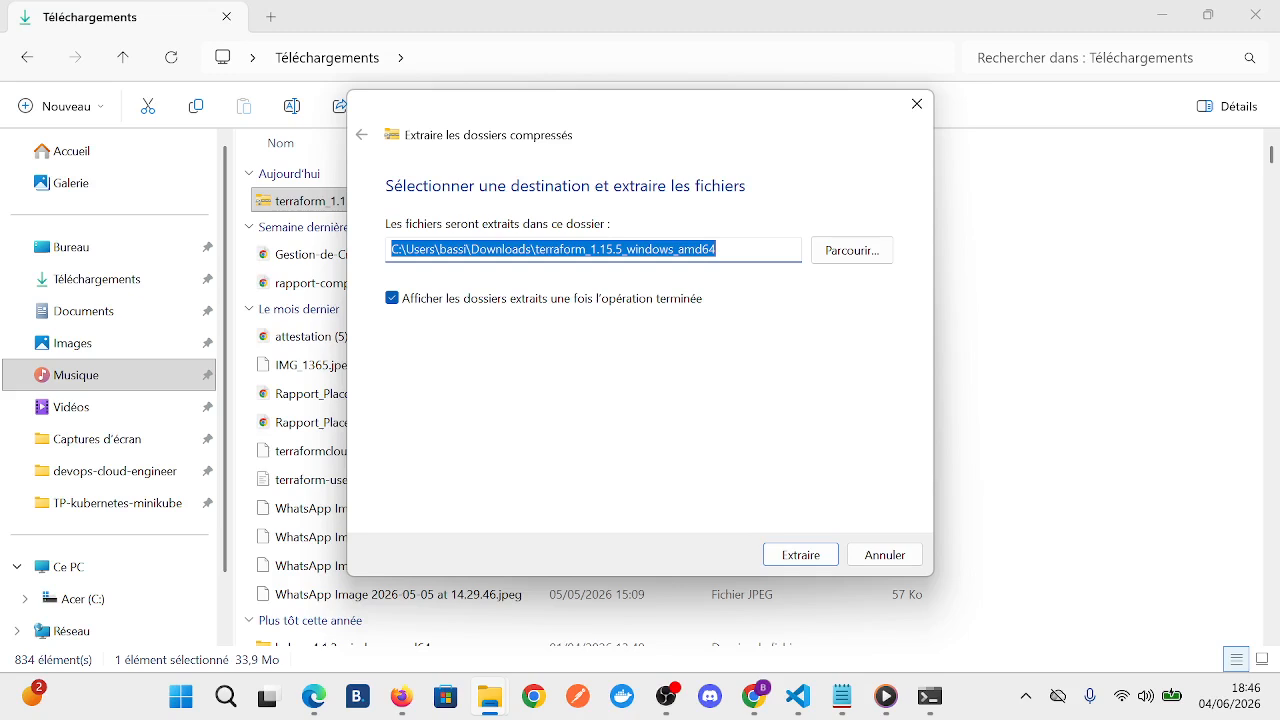
key(Return)
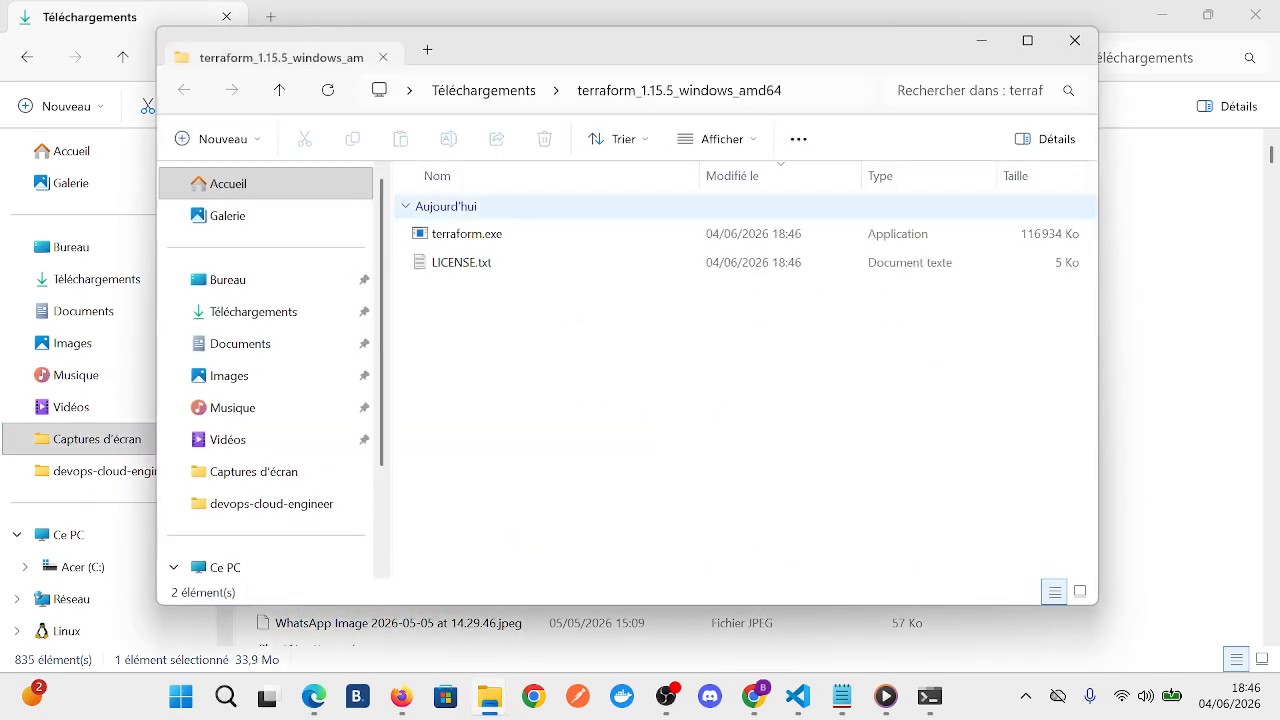
click(1074, 40)
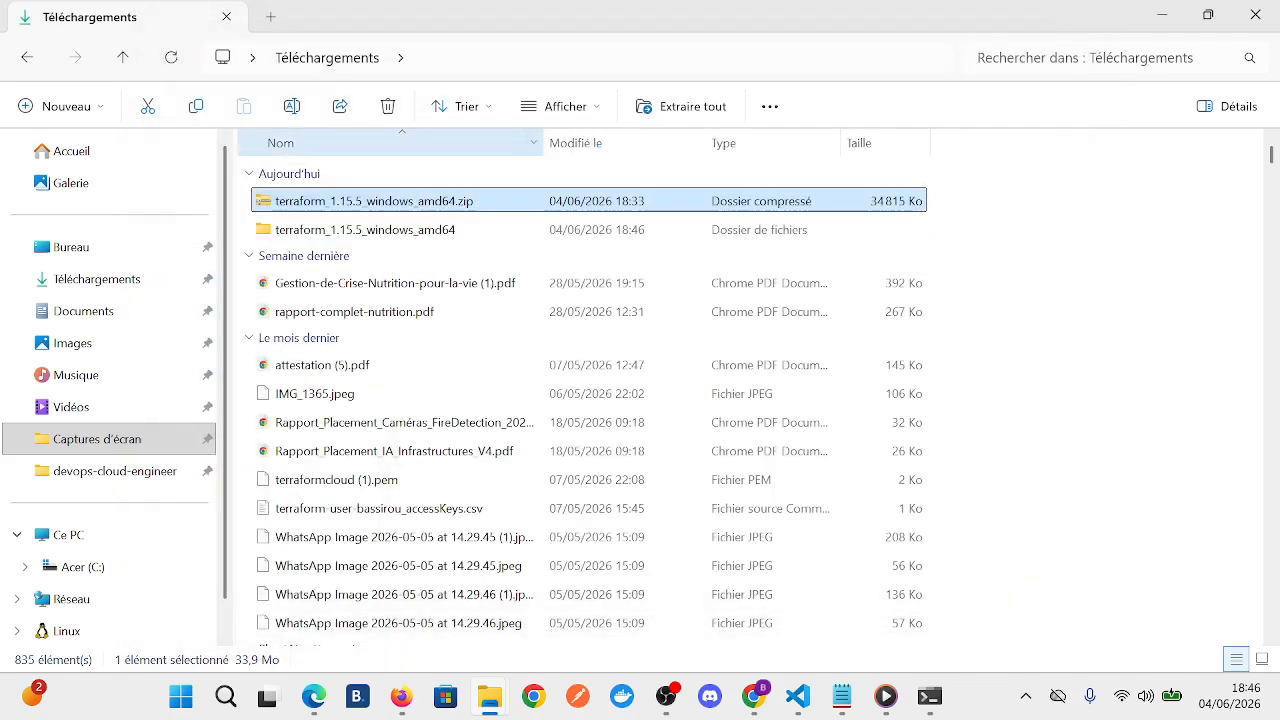
- Inspect the contents of the extracted terraform_1.15.5_windows_amd64 folder and return to Téléchargements
click(365, 230)
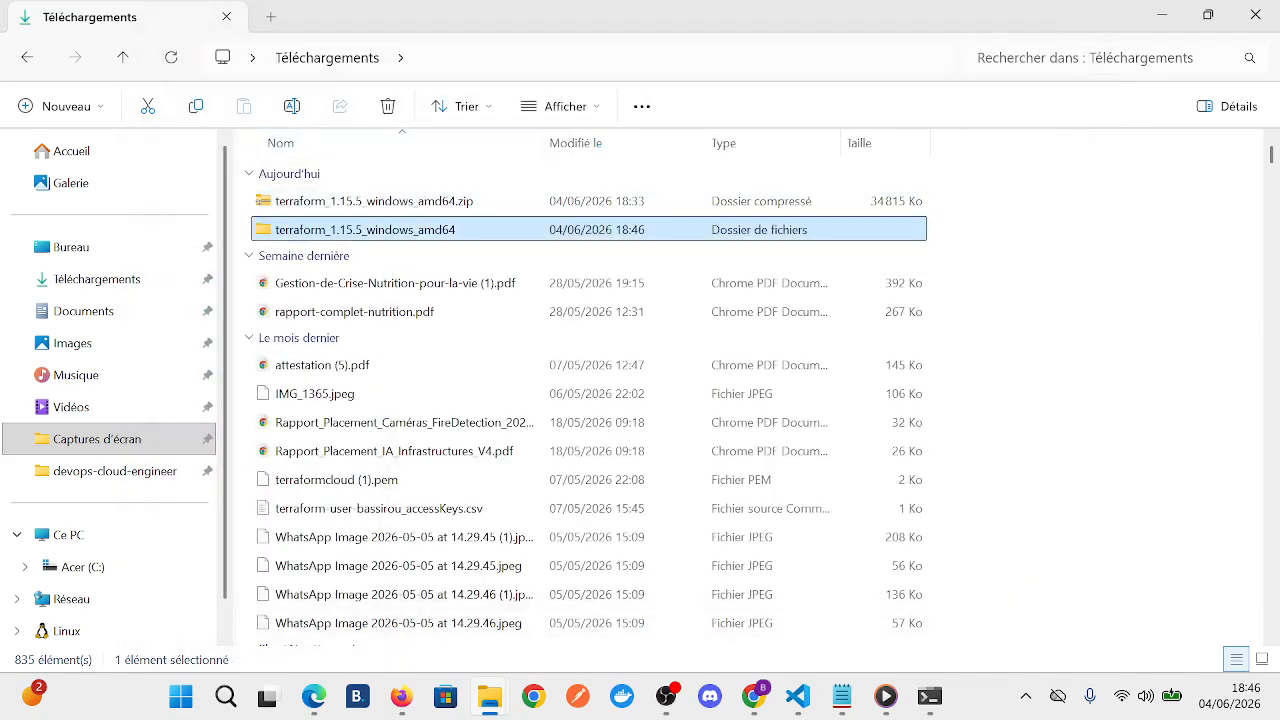
double_click(365, 230)
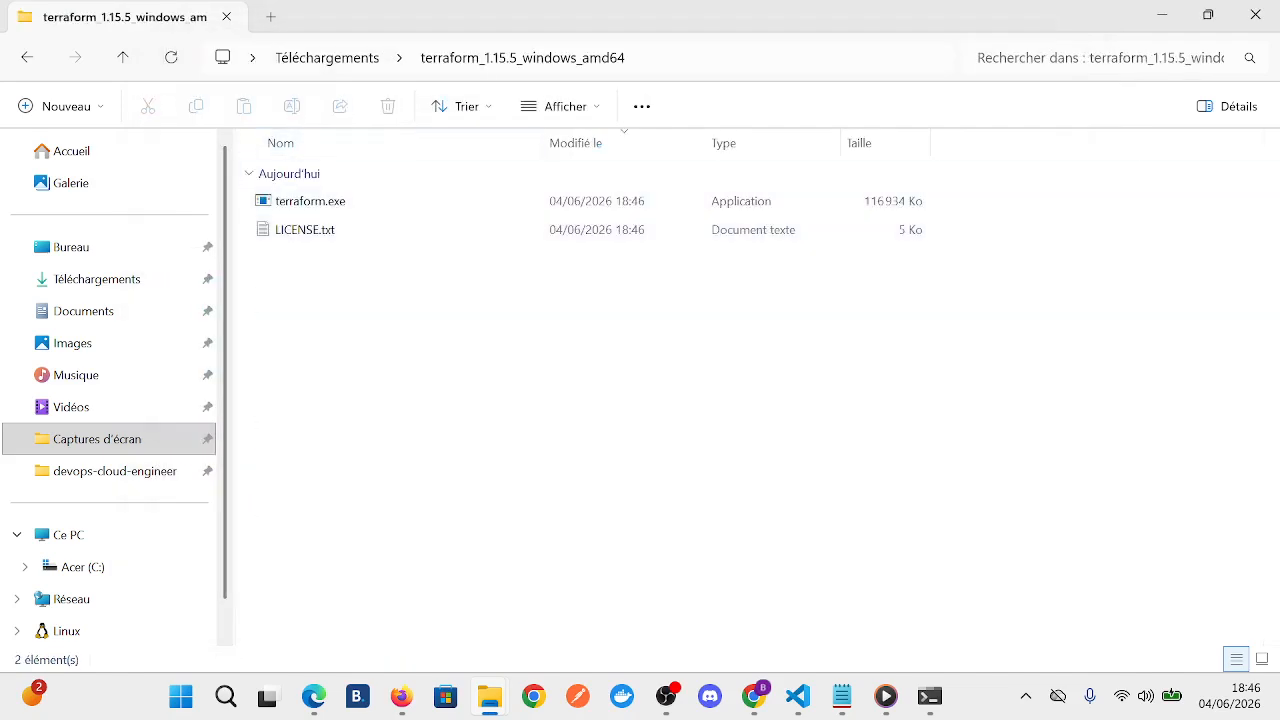
key(alt+Left)
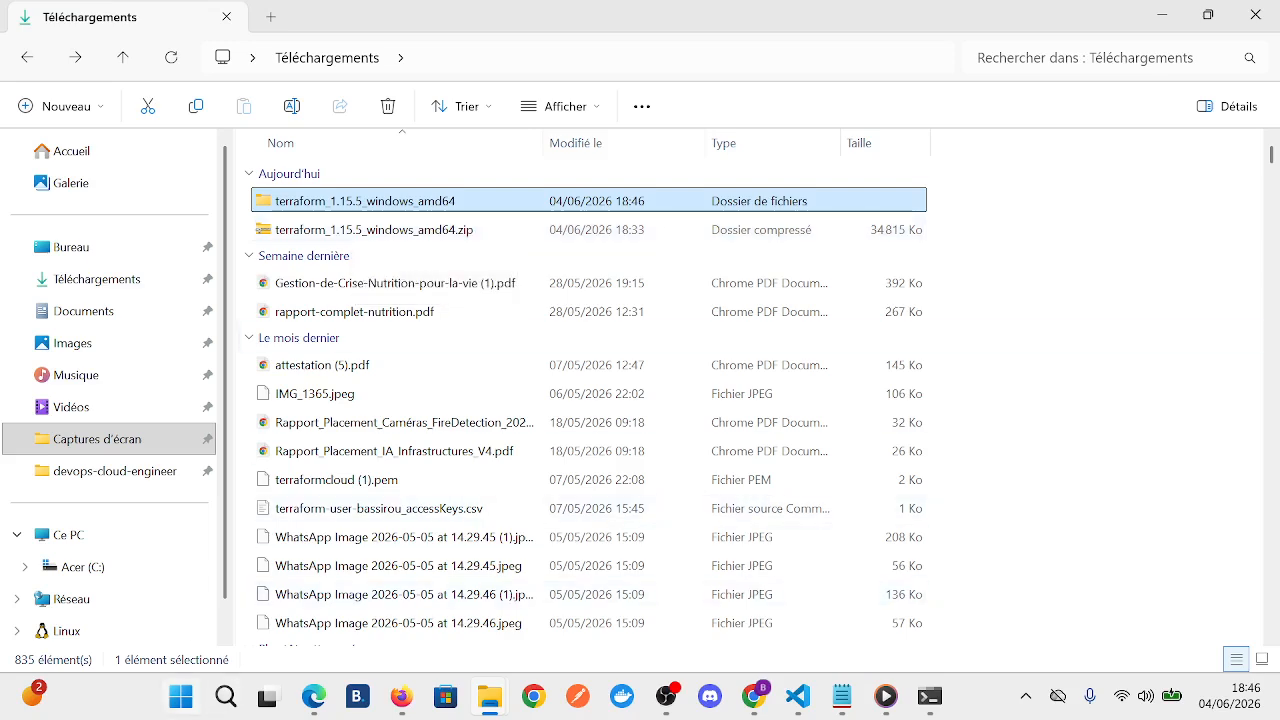
- Search Windows for "variable", open the system environment variable settings and bring up the Variables d'environnement dialog
click(181, 696)
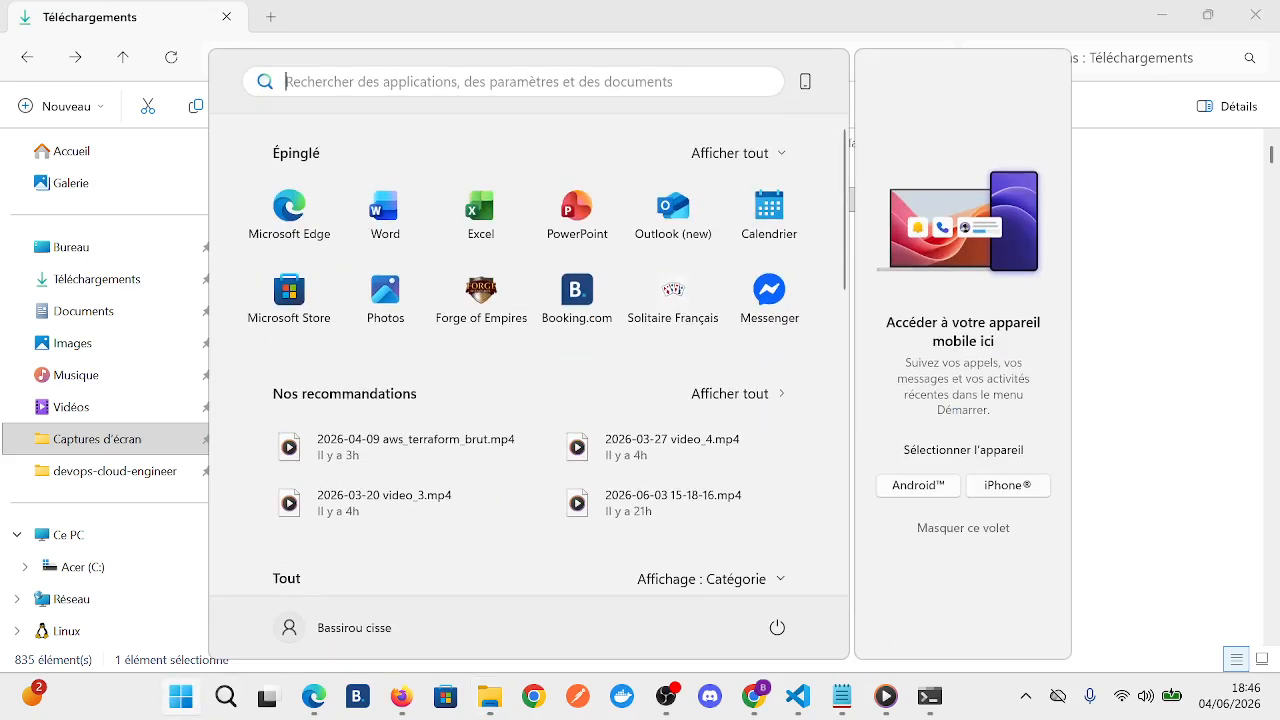
text(variab)
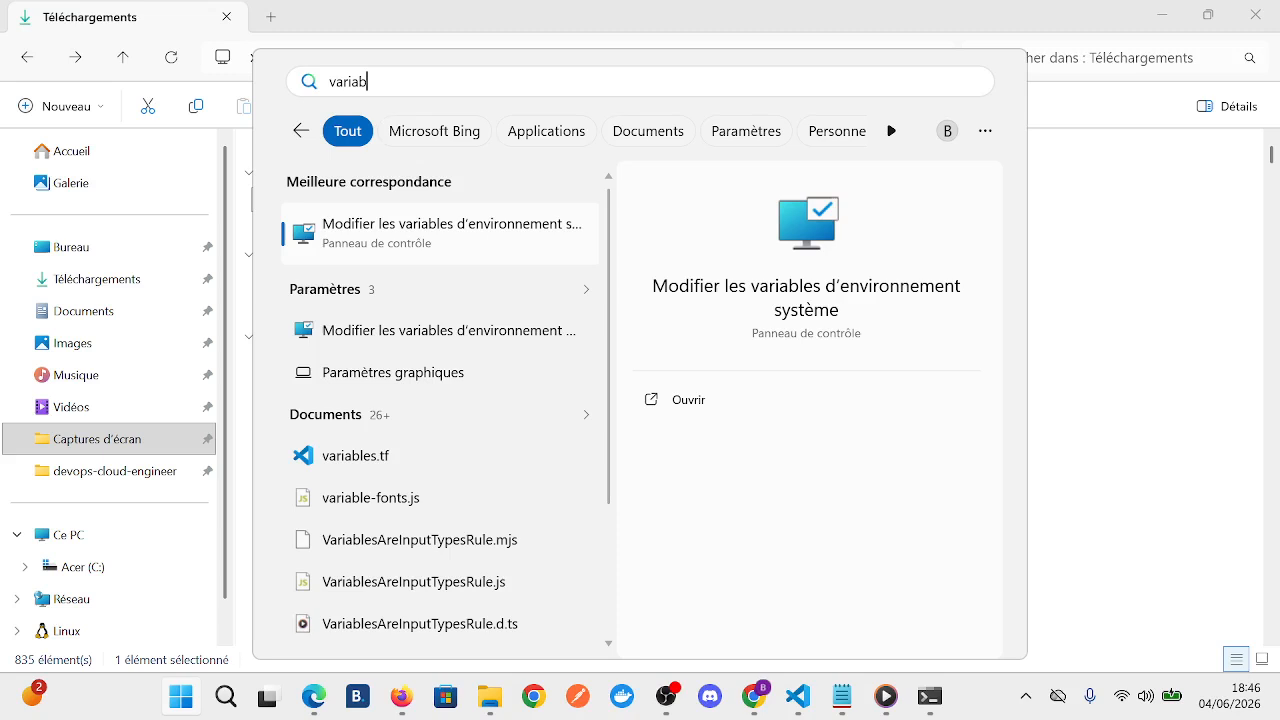
text(le)
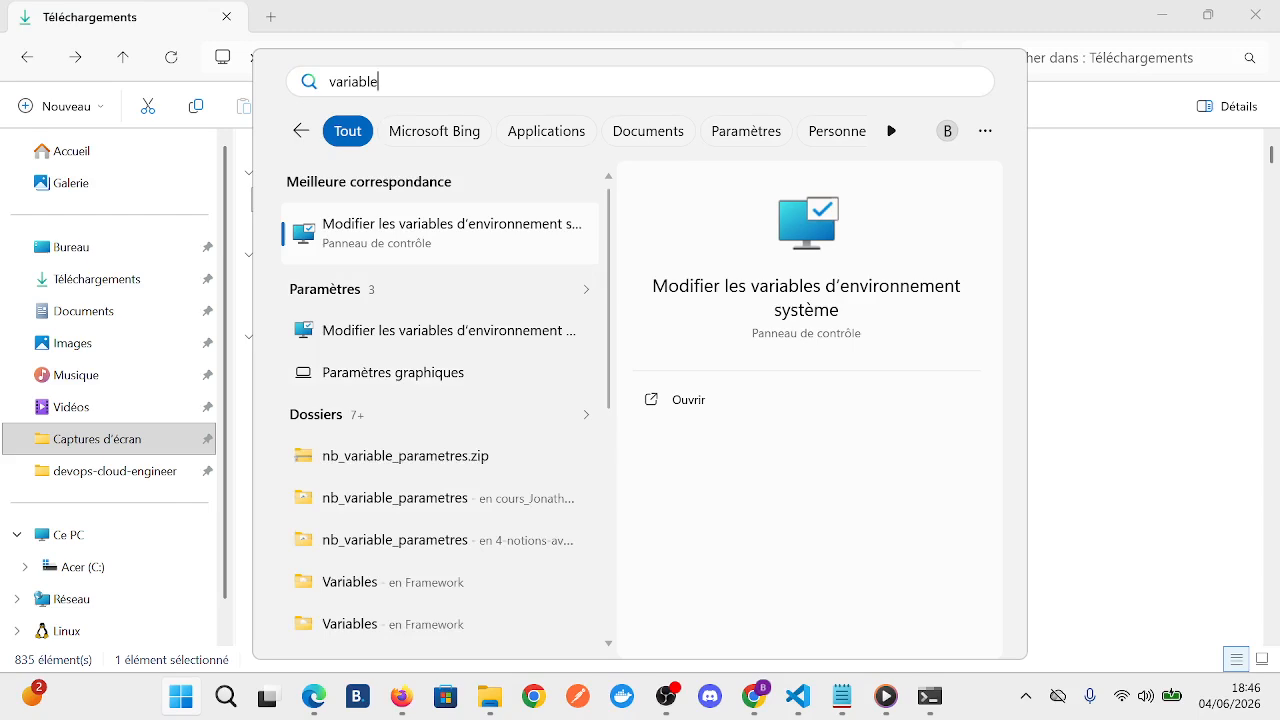
key(Return)
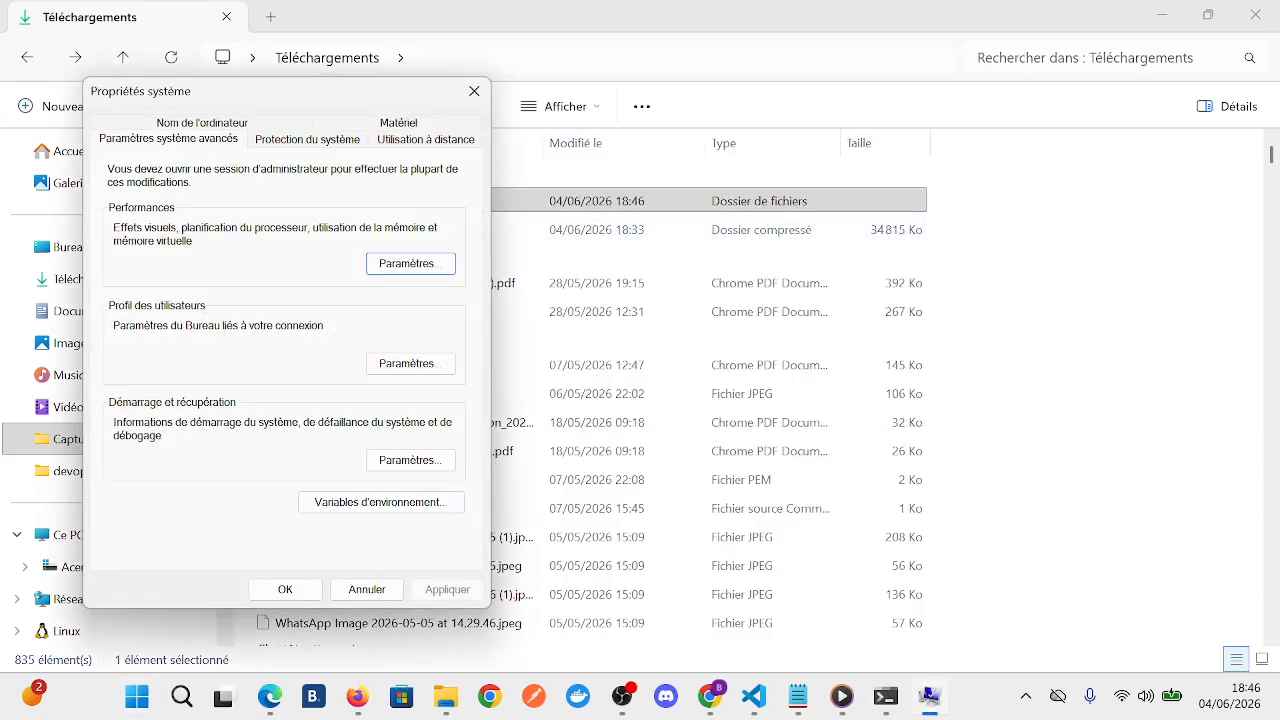
click(381, 502)
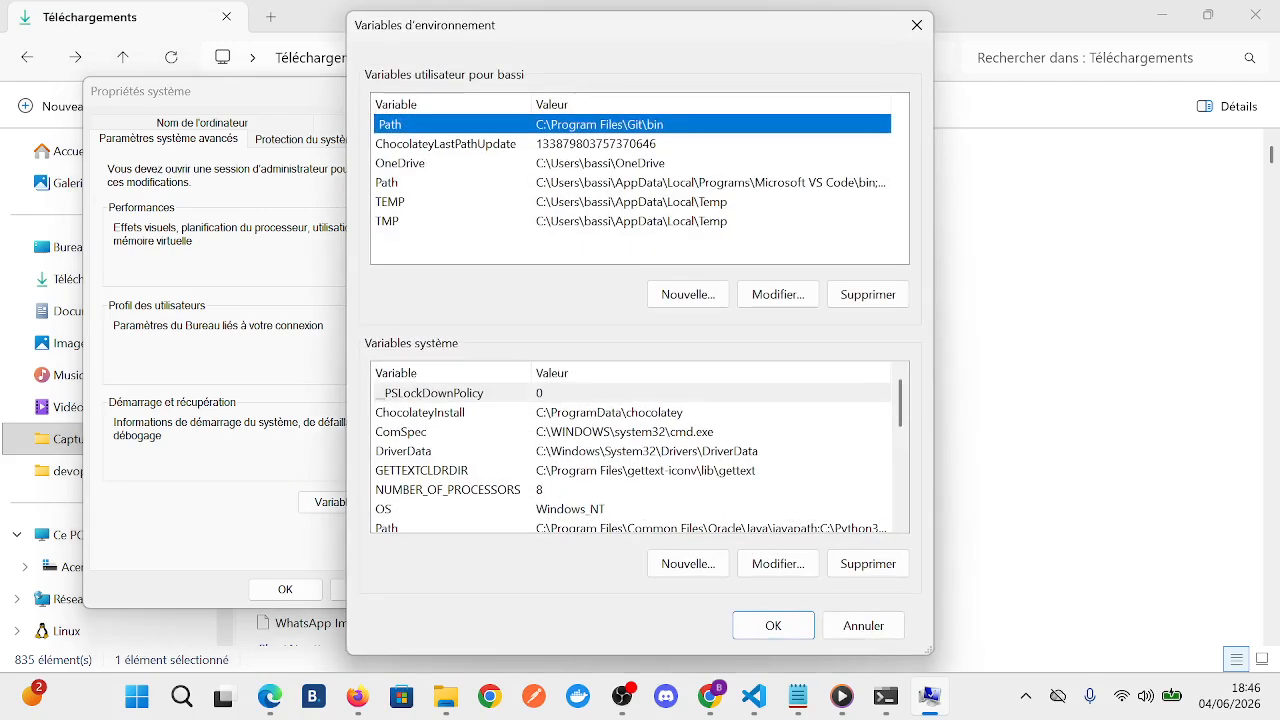
- Open the system Path variable for editing and go to the end of its entries
scroll(630, 450, down, 2)
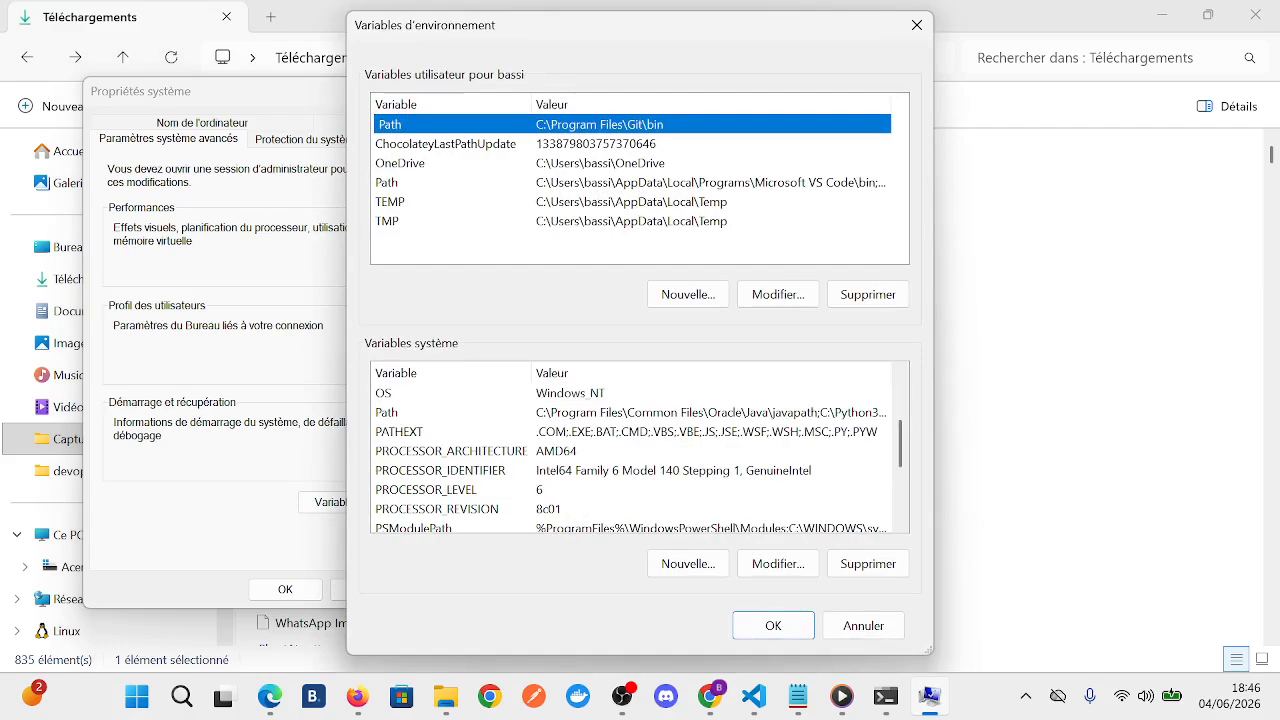
double_click(630, 412)
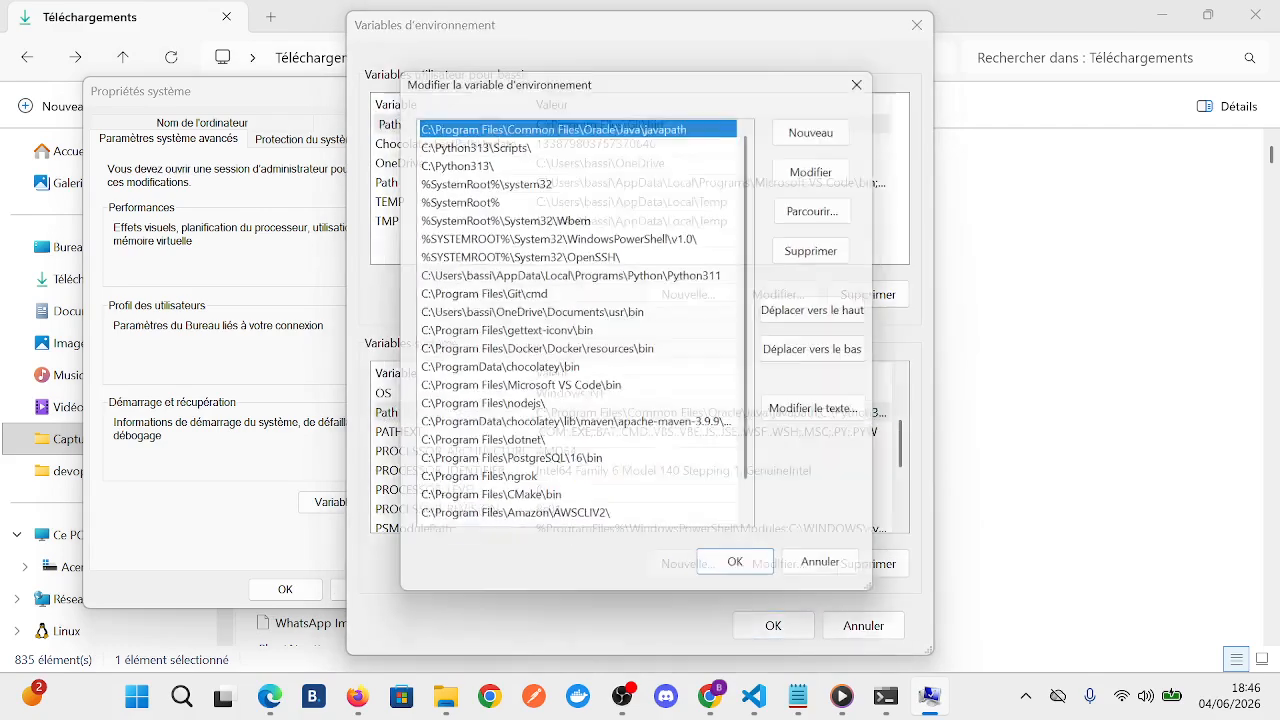
click(834, 577)
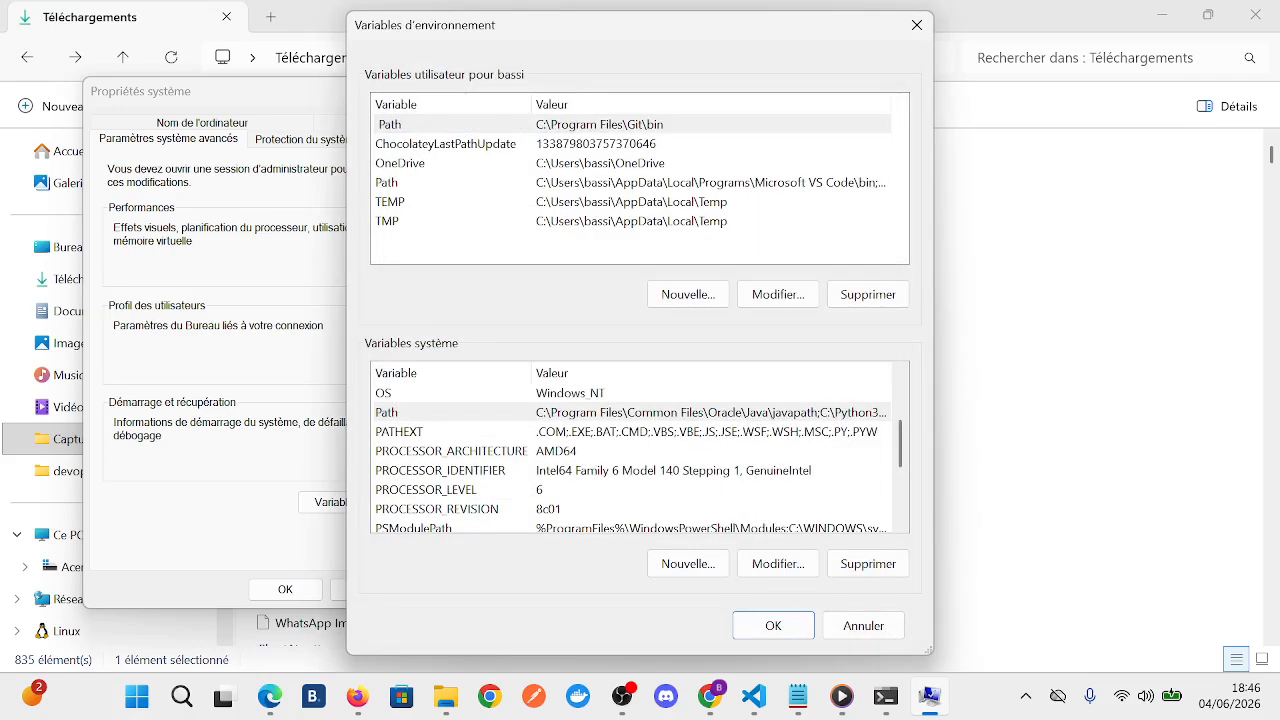
double_click(630, 412)
scroll(578, 325, down, 1)
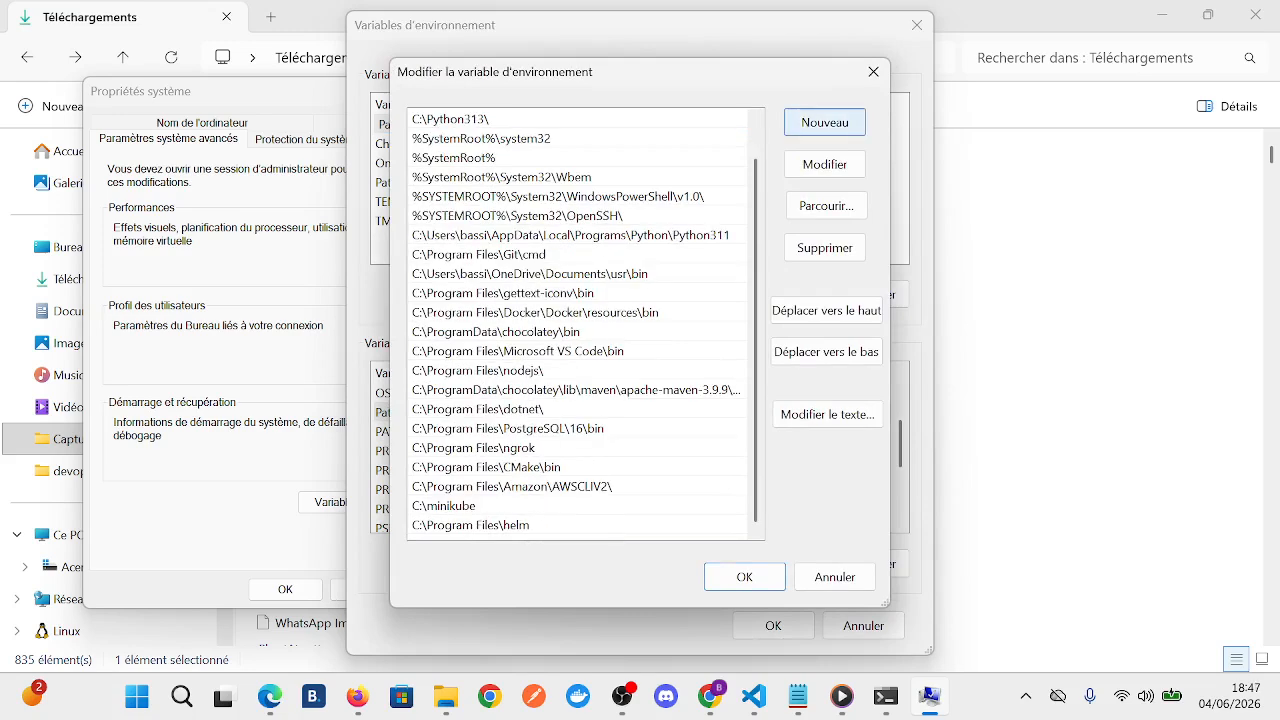
- Add the terraform_1.15.5_windows_amd64 folder from Téléchargements as a new system Path entry and confirm all the open settings dialogs
click(825, 122)
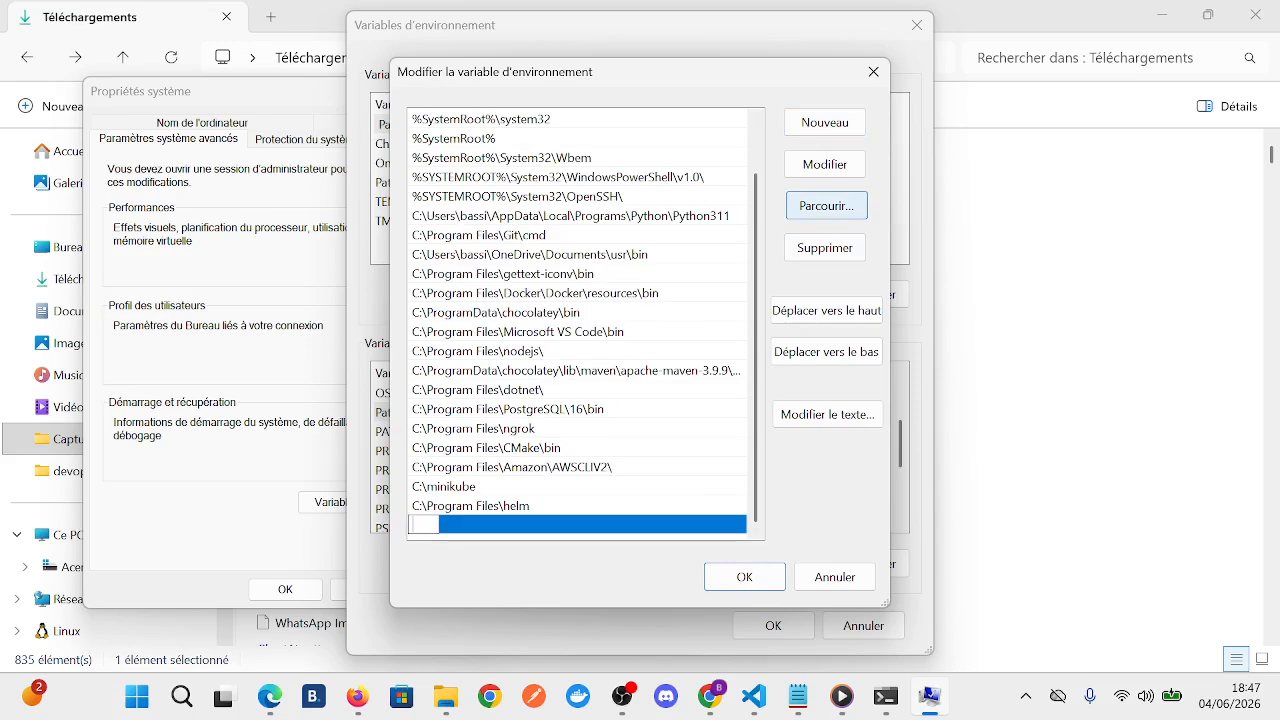
click(826, 205)
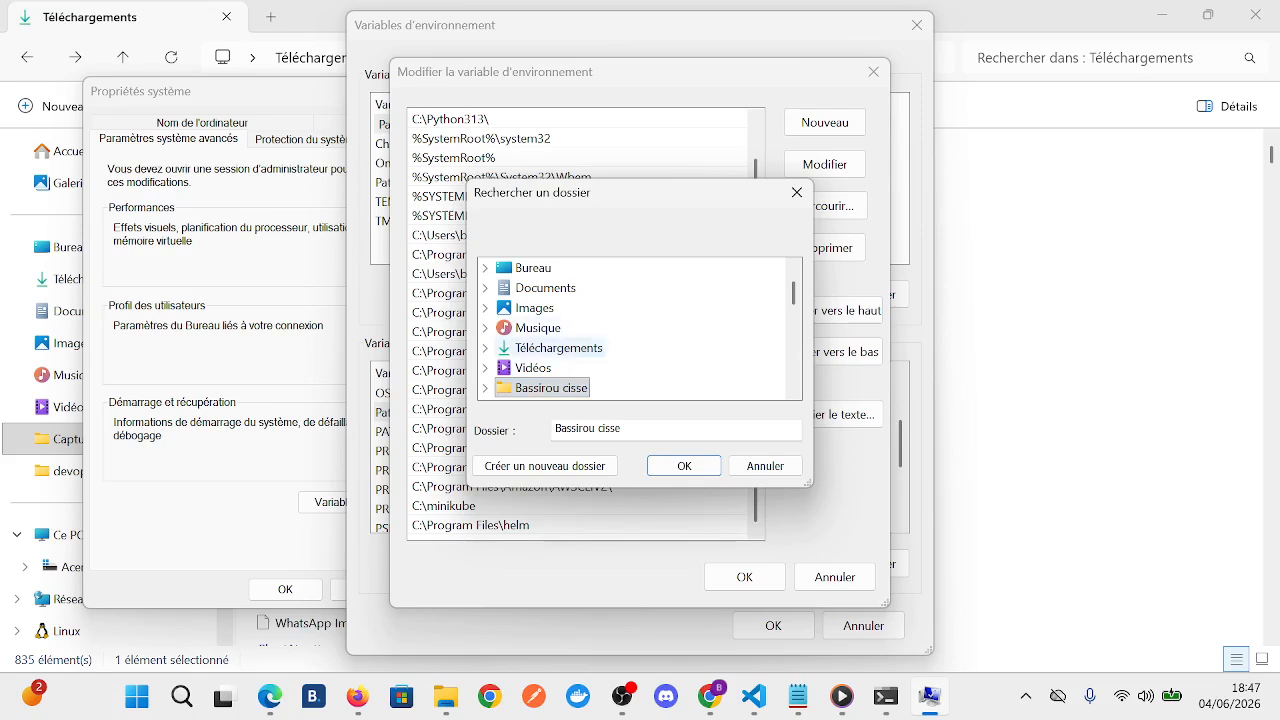
double_click(558, 347)
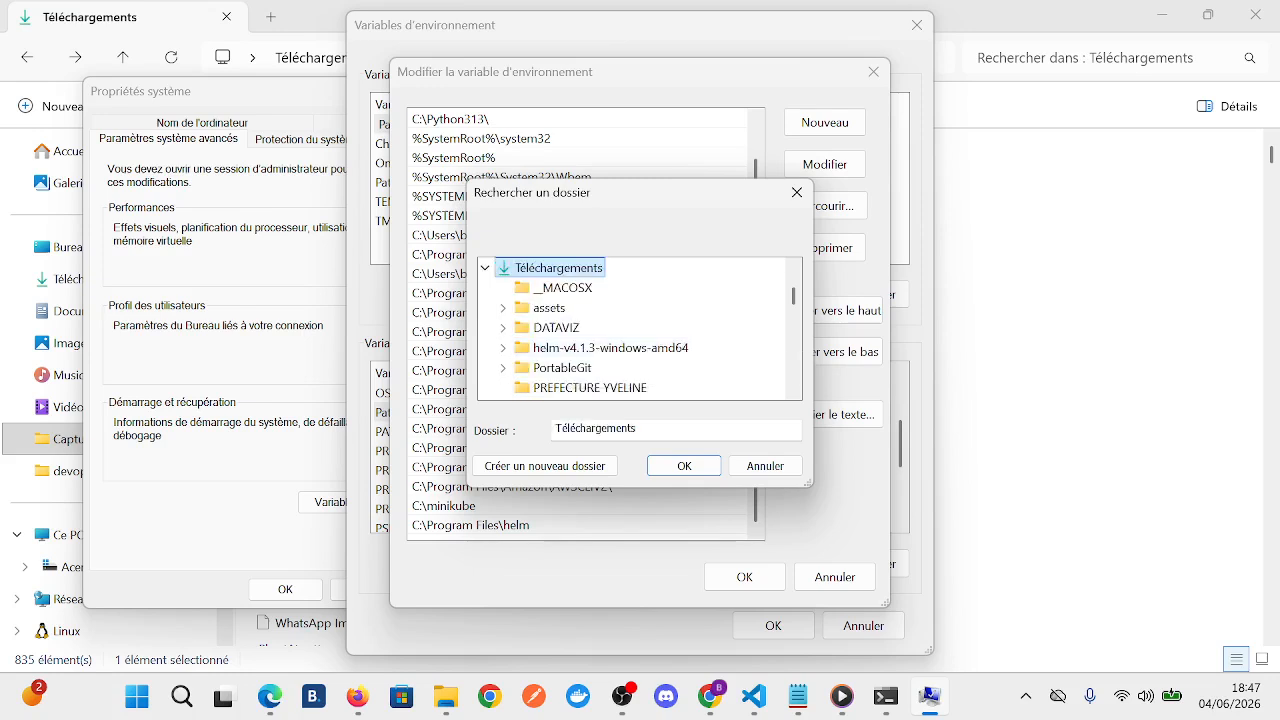
scroll(622, 370, down, 3)
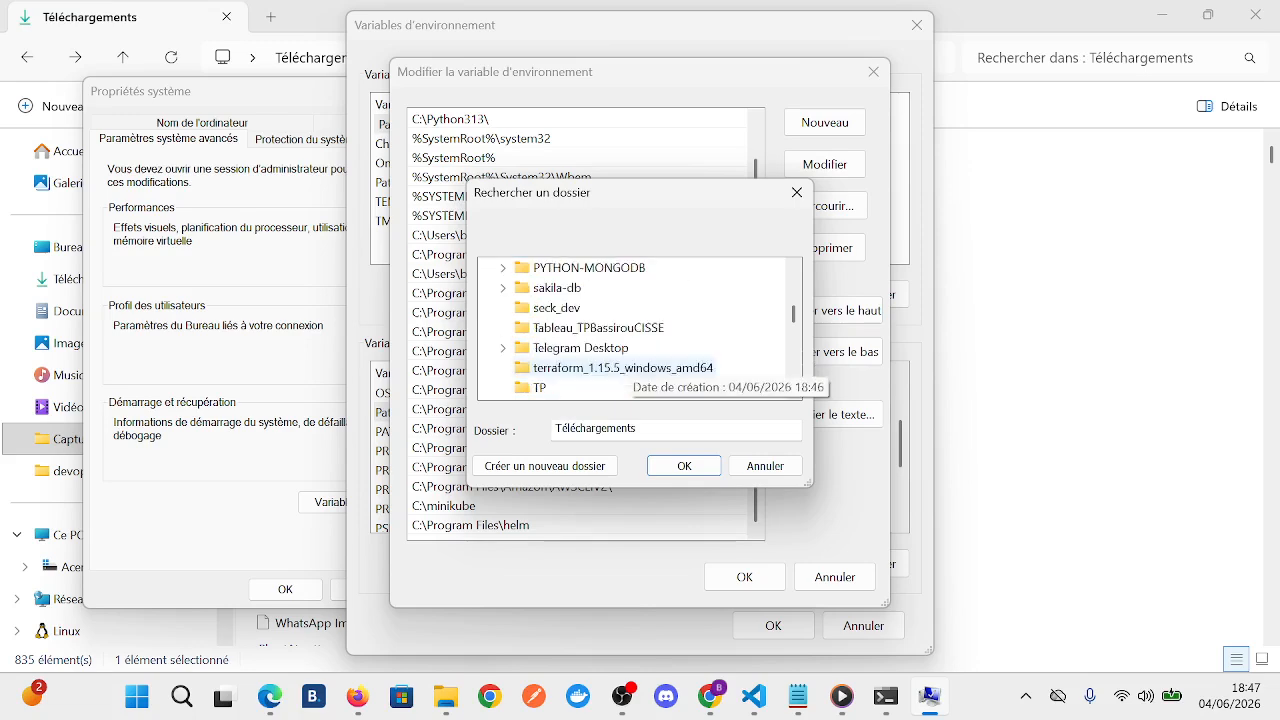
click(622, 368)
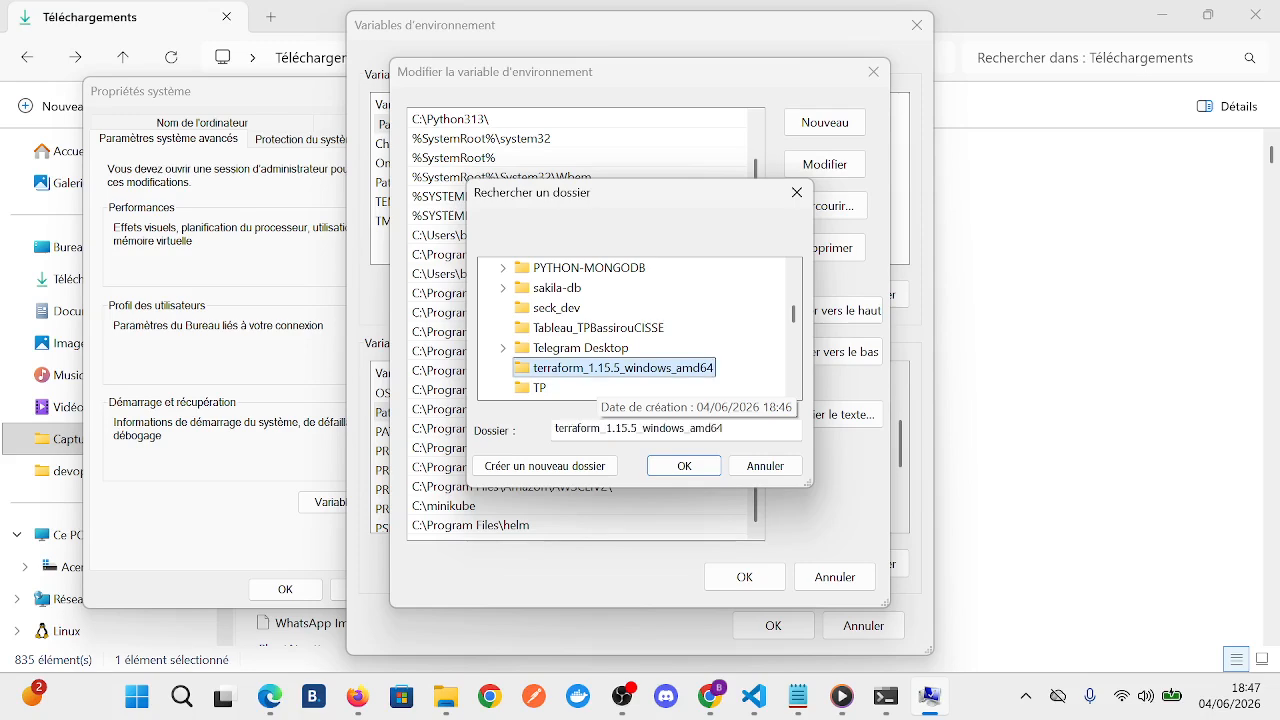
click(684, 466)
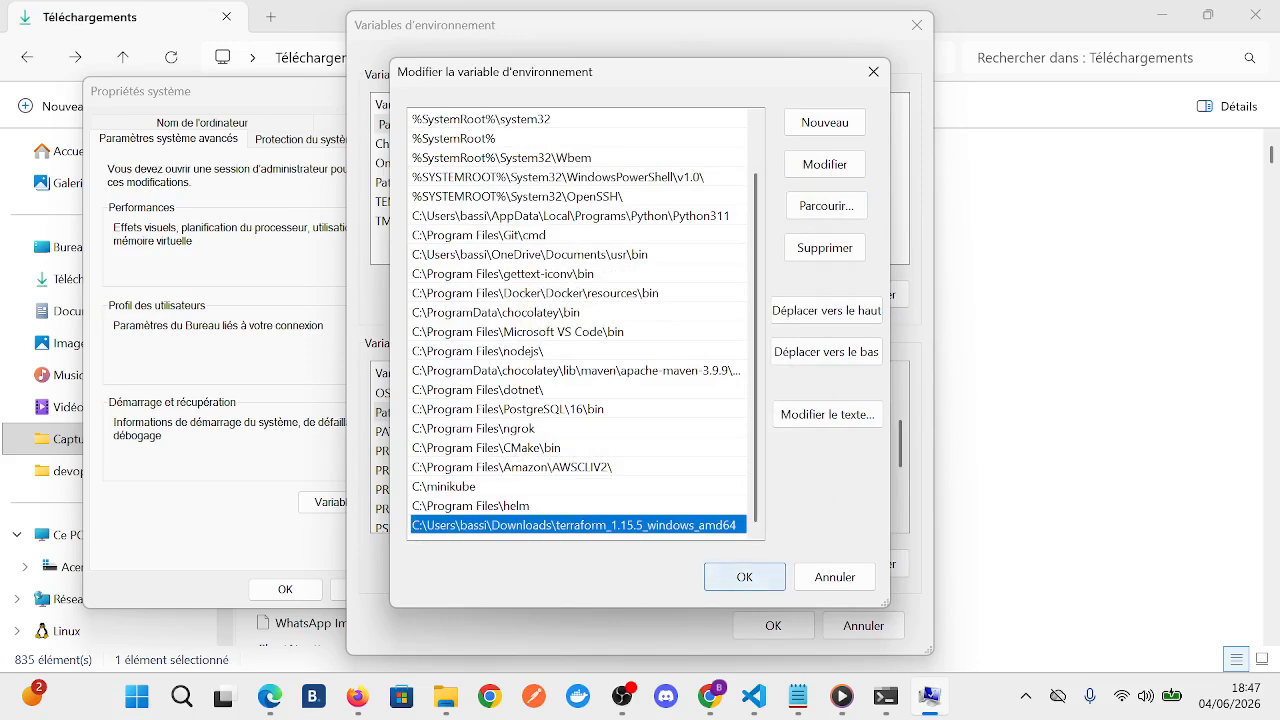
click(744, 577)
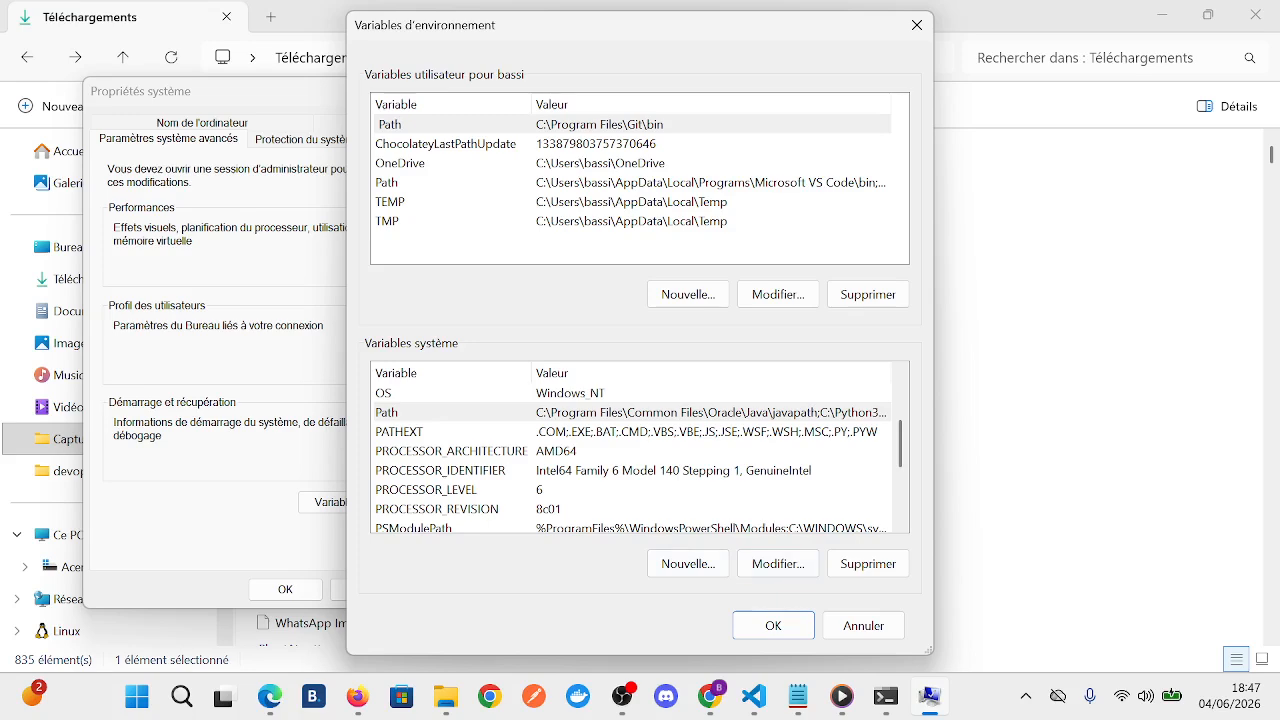
click(773, 625)
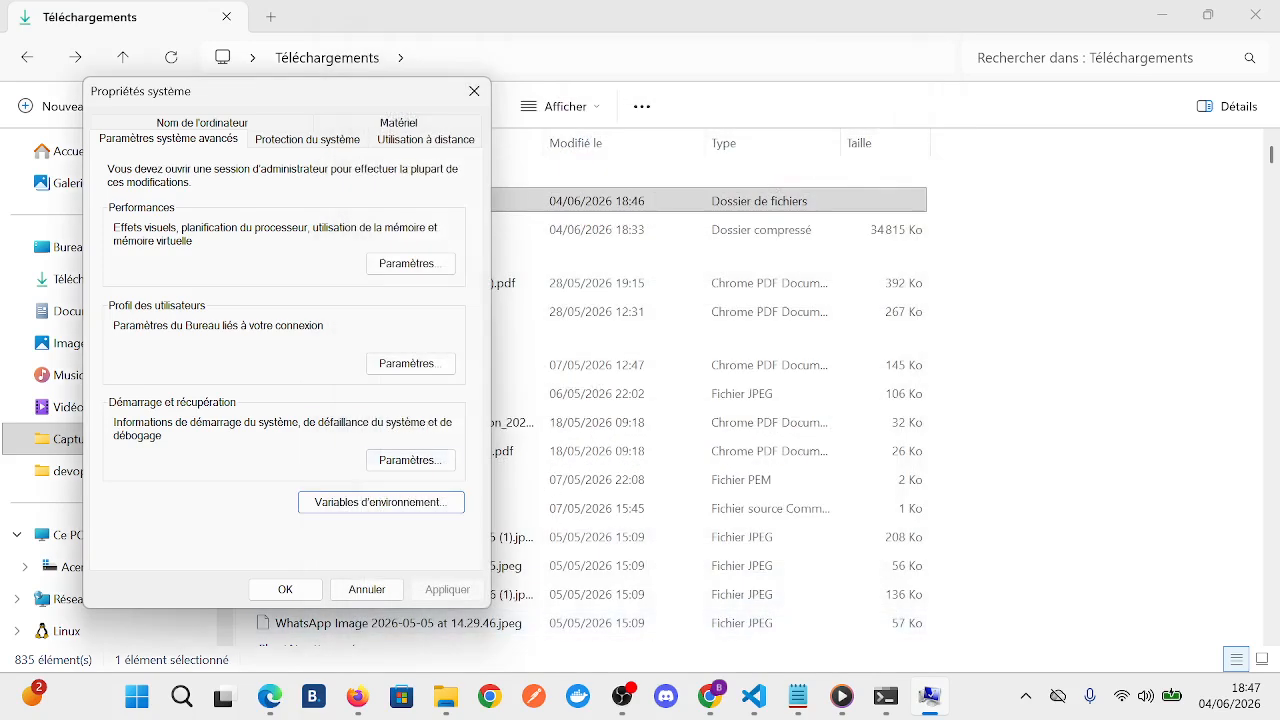
click(285, 589)
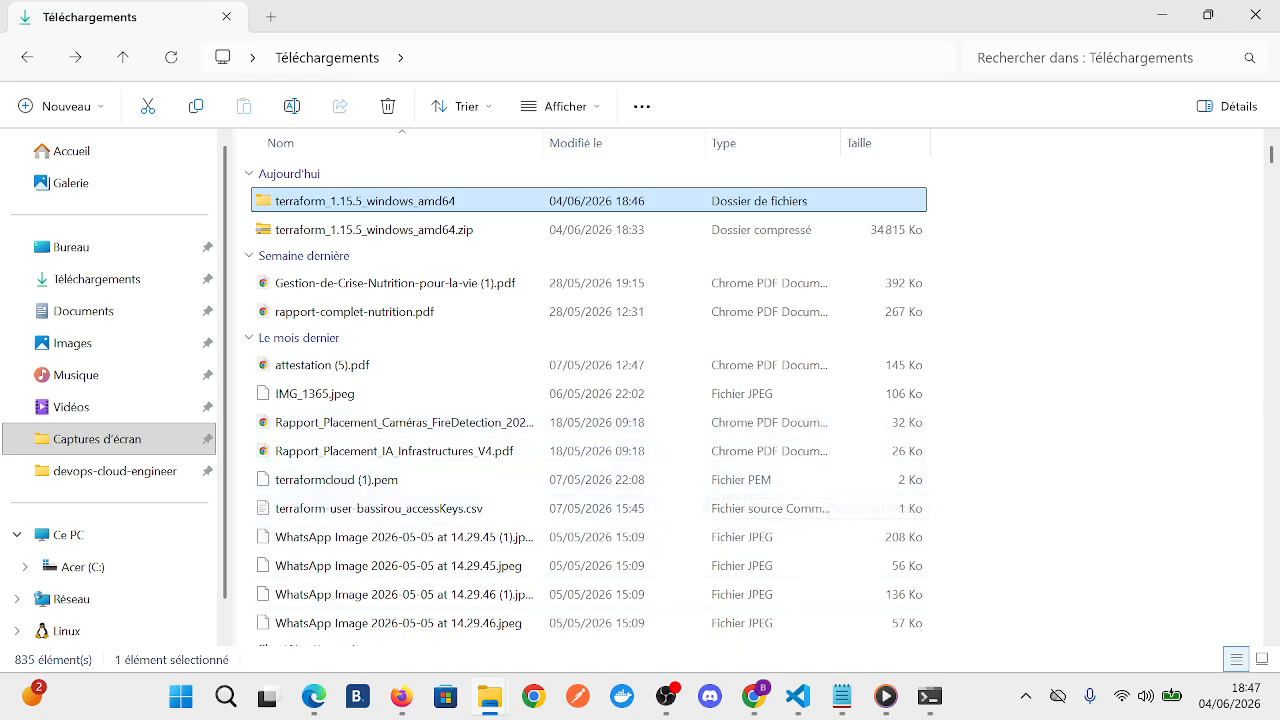
- Close the existing Windows PowerShell window, then search Windows for "power" and open a new PowerShell window, maximized
click(929, 695)
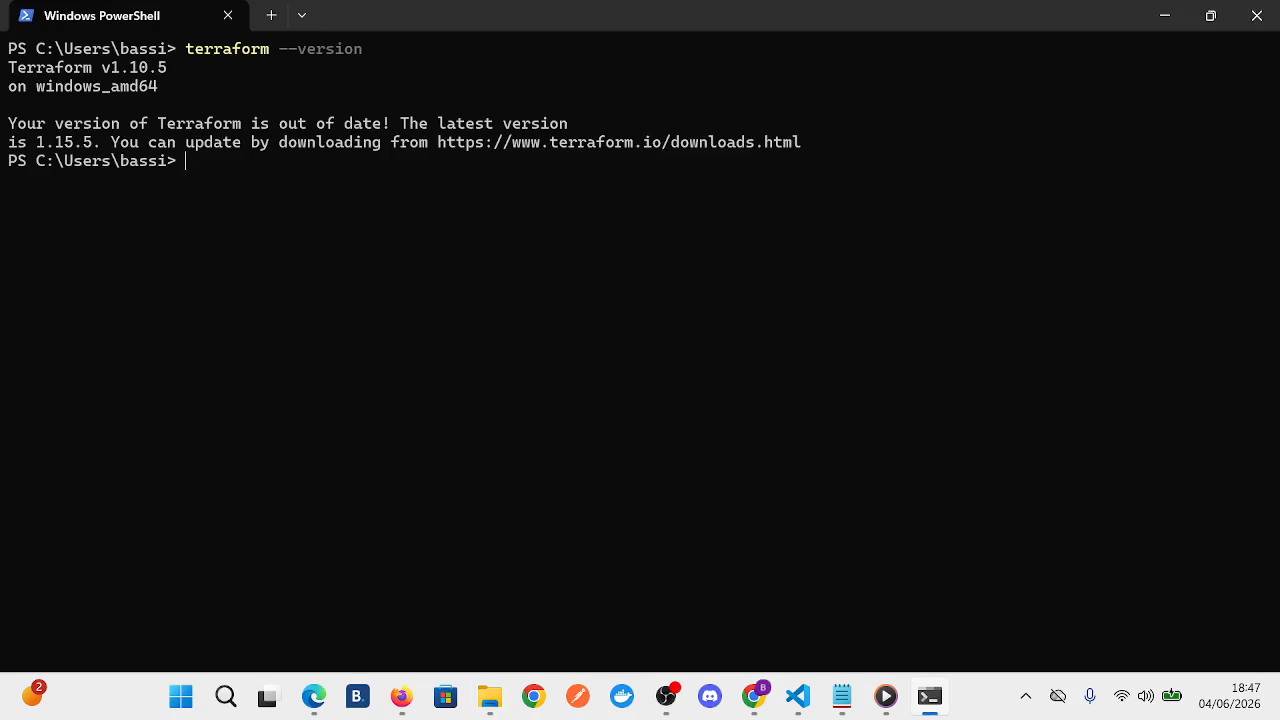
click(1210, 15)
click(1071, 36)
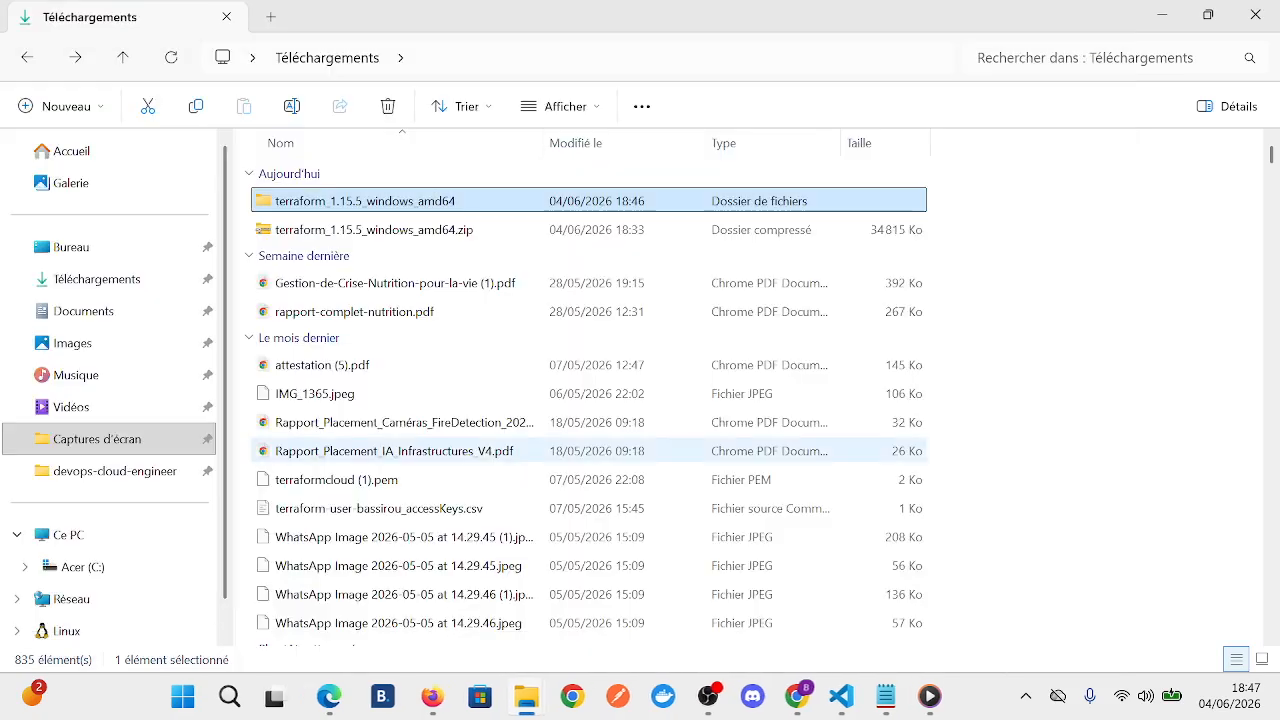
click(224, 696)
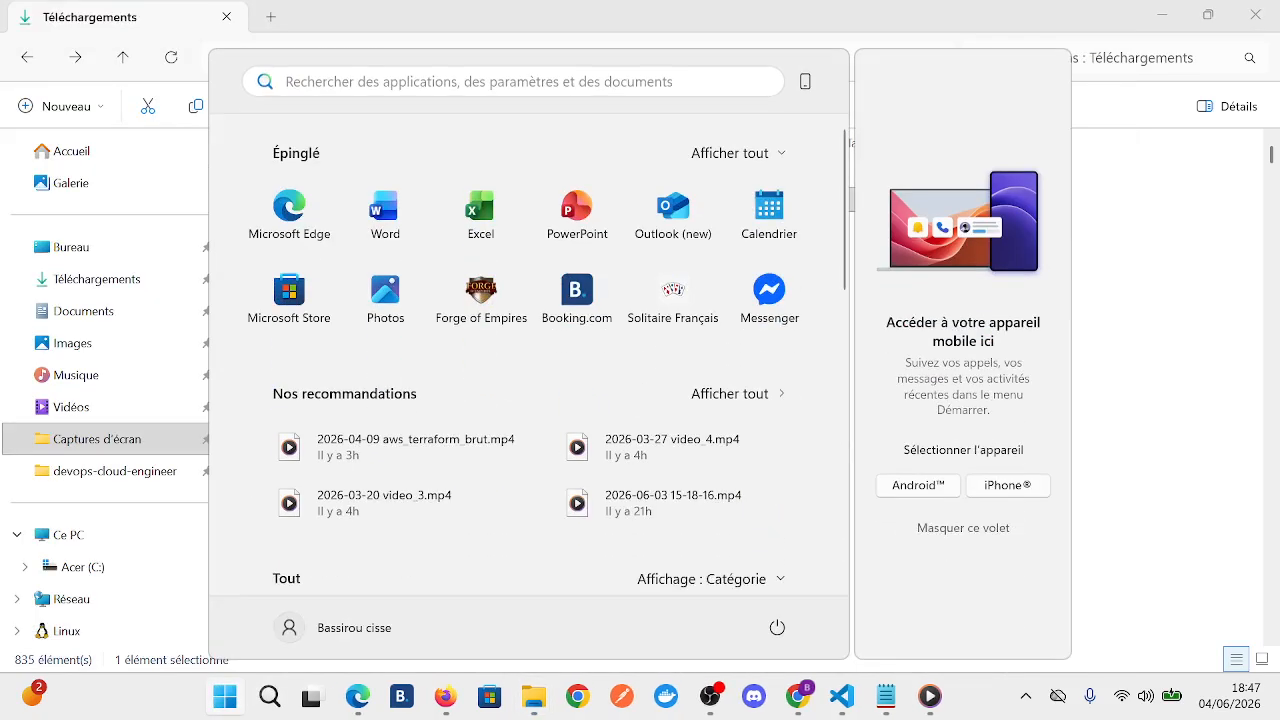
text(power)
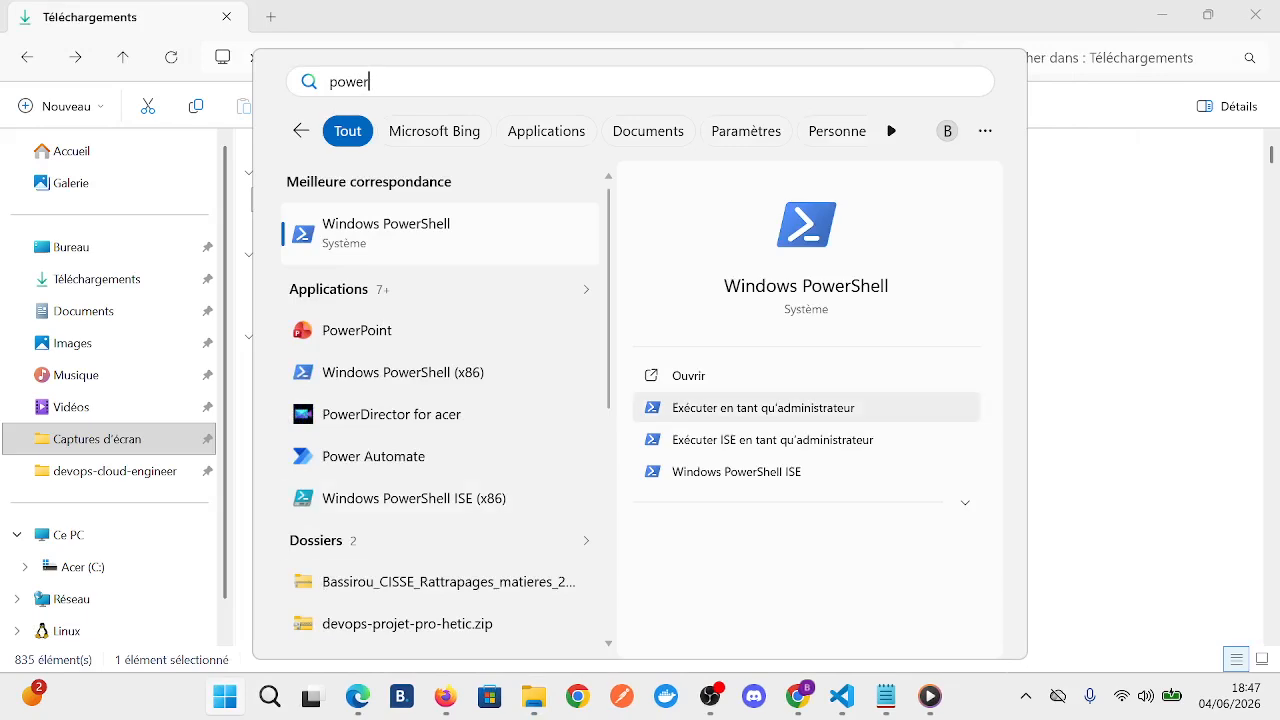
key(Return)
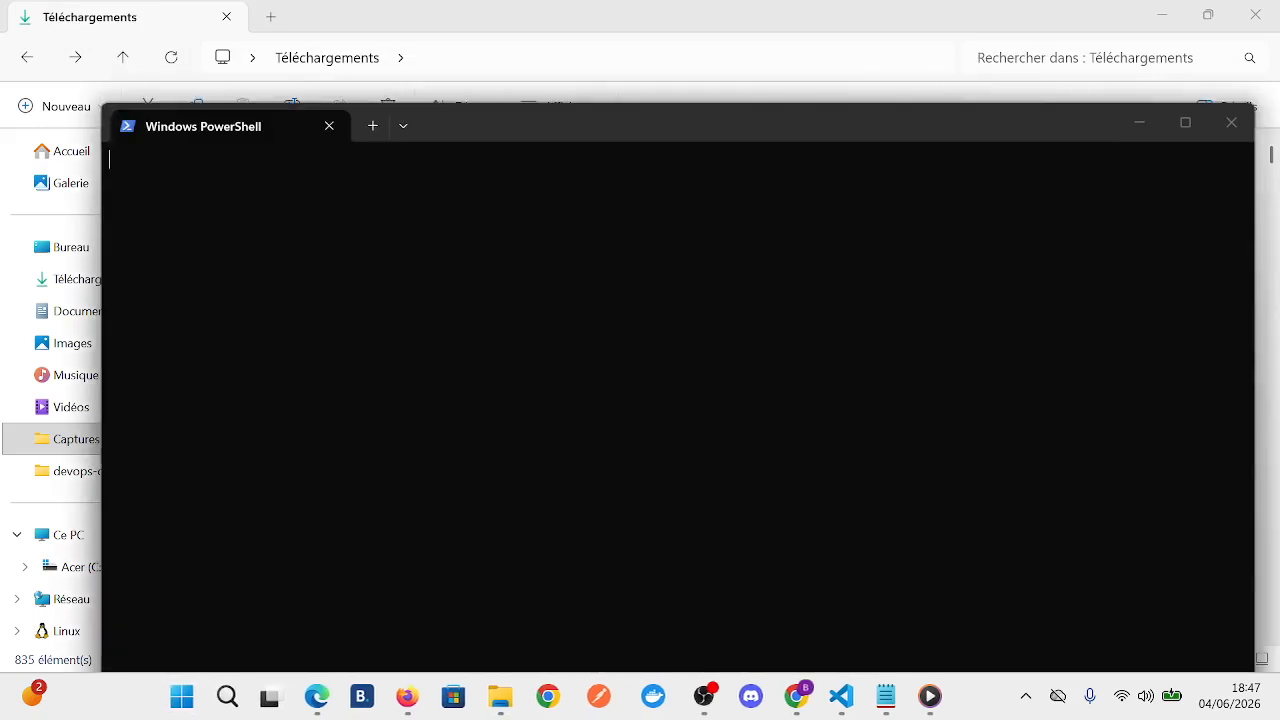
drag(511, 123, 385, 104)
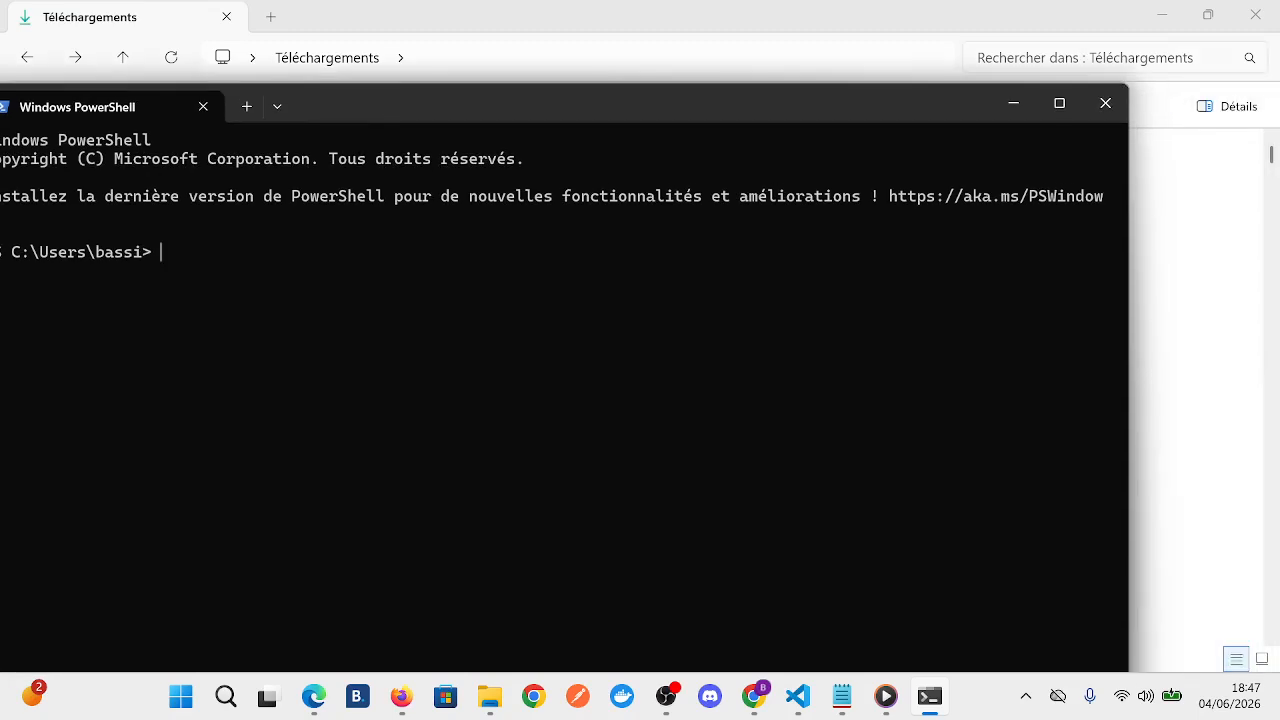
click(1059, 103)
- Run "terraform --version", examine the reported version and update notice, and clear the console with "cls"
text(terraform )
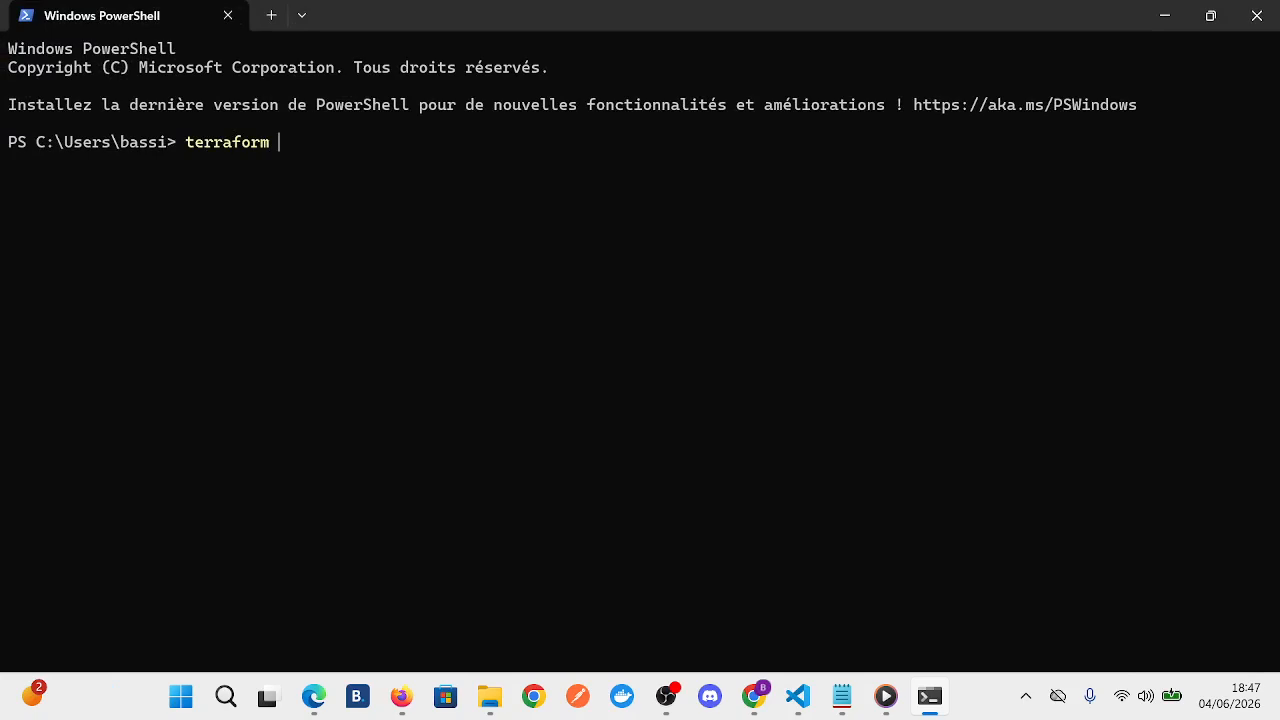
text(--version)
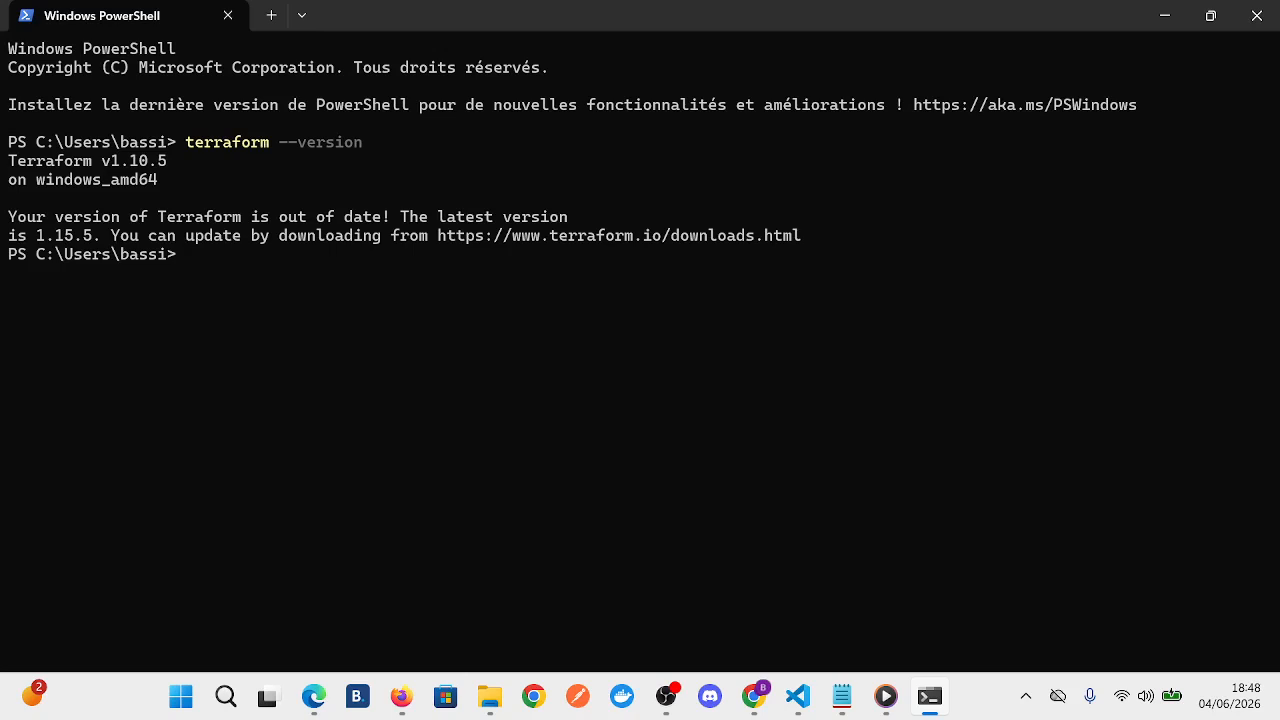
drag(176, 160, 1250, 160)
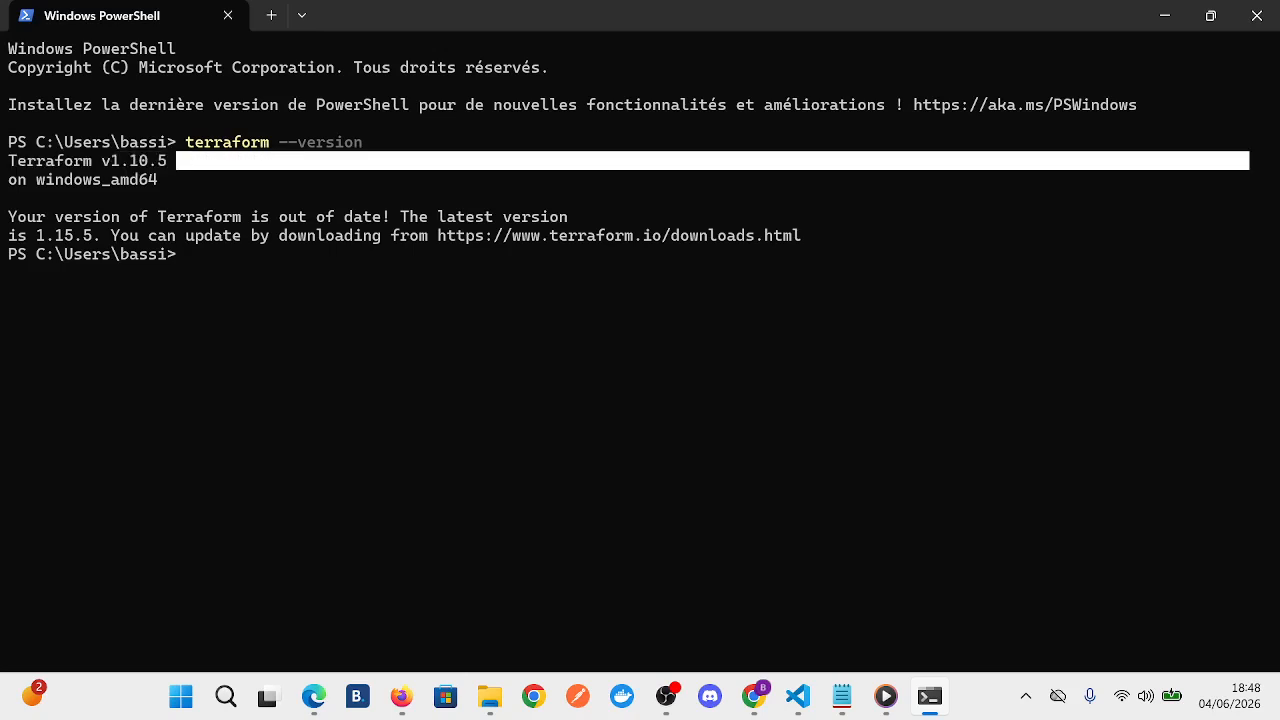
drag(174, 180, 9, 161)
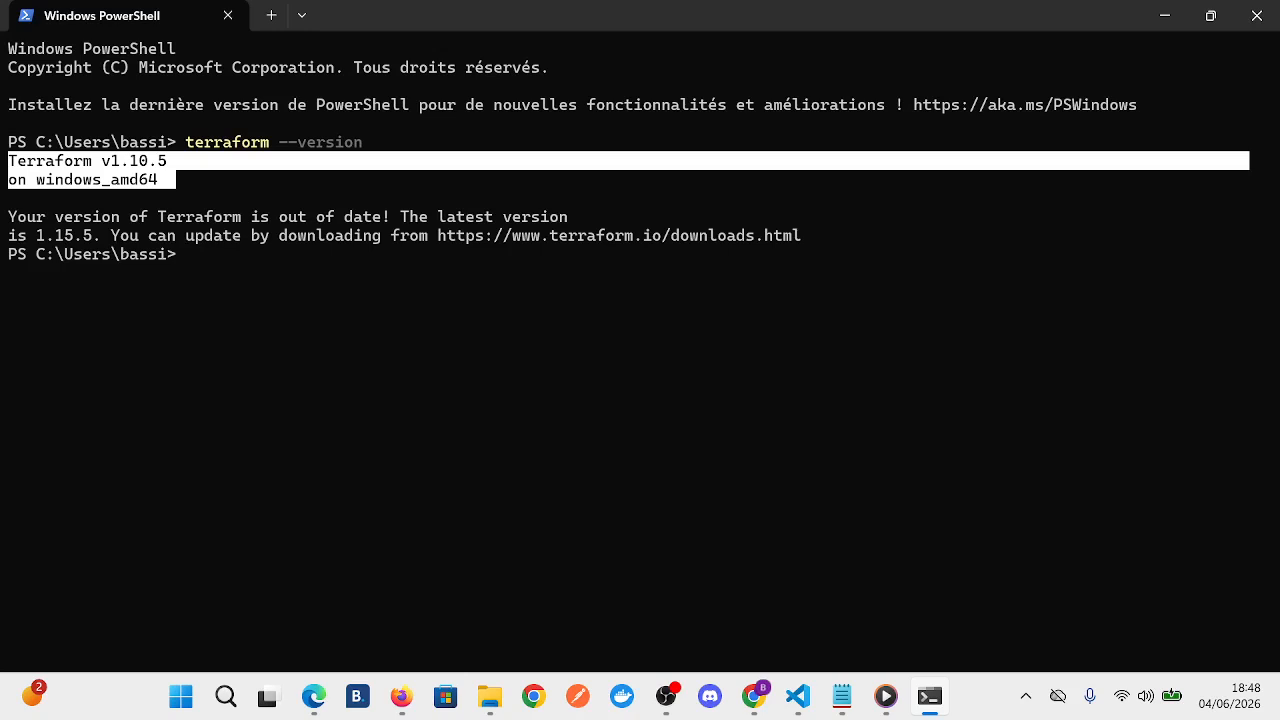
drag(110, 235, 14, 254)
key(ctrl+c)
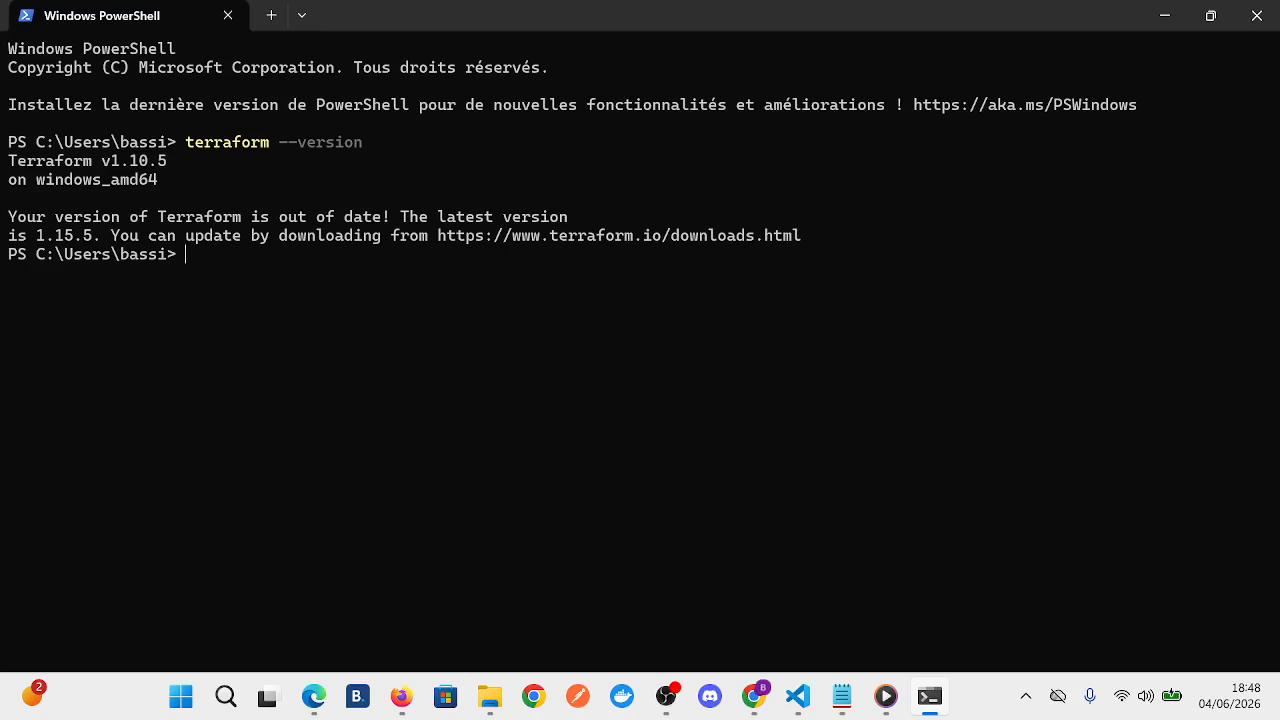
text(cls)
key(Return)
text(where)
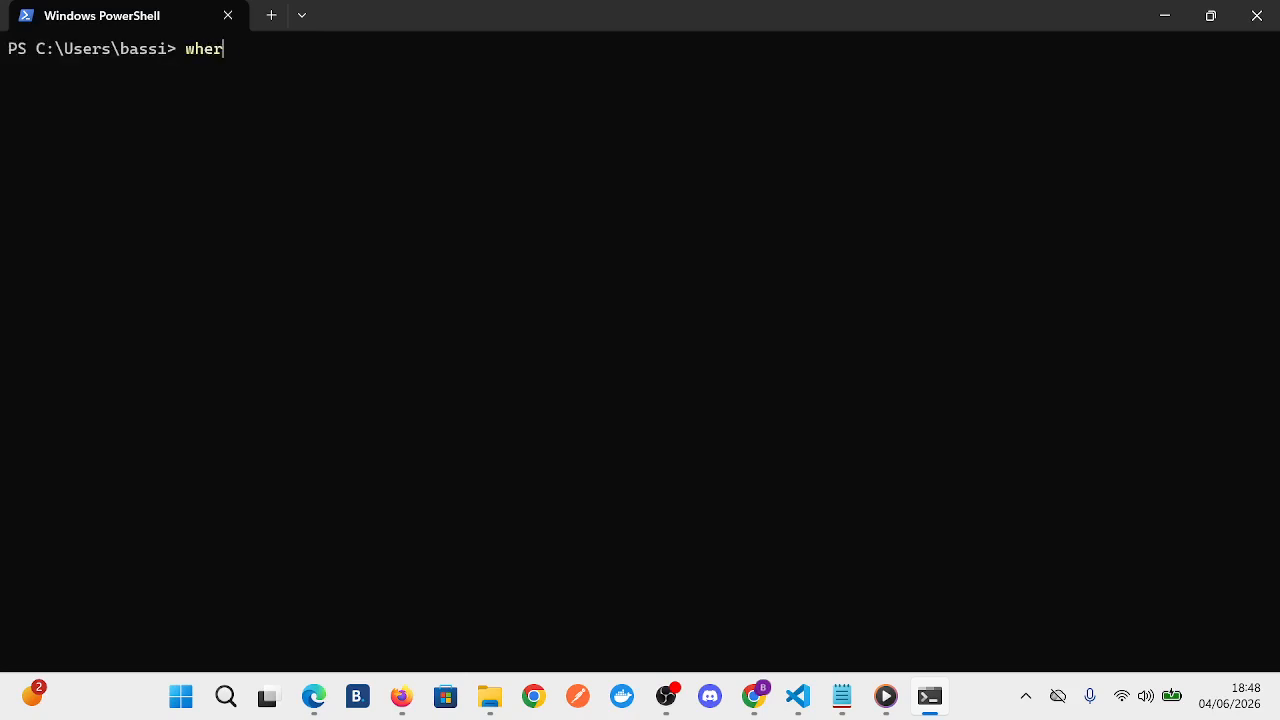
key(BackSpace)
key(BackSpace)
key(BackSpace)
key(BackSpace)
key(BackSpace)
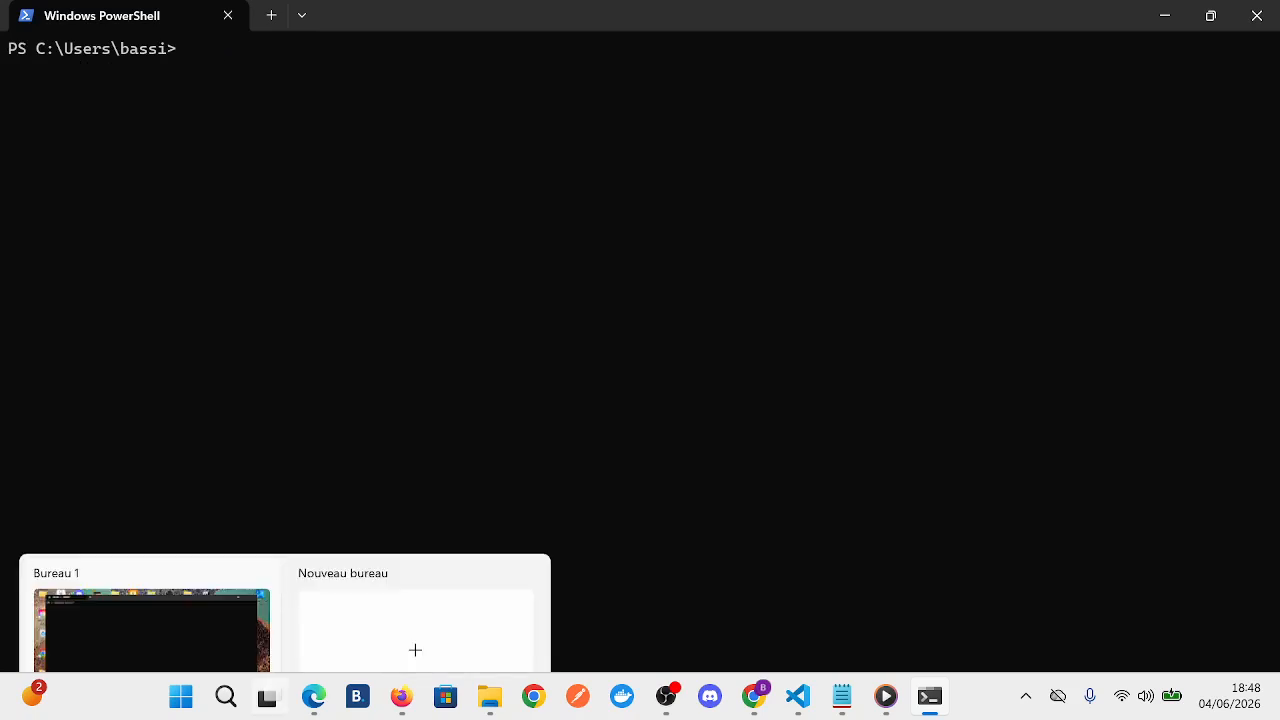
- Search Windows for "varia", reopen the system Path variable, check its terraform_1.15.5_windows_amd64 entry and confirm the variable dialogs
click(181, 697)
text(varia)
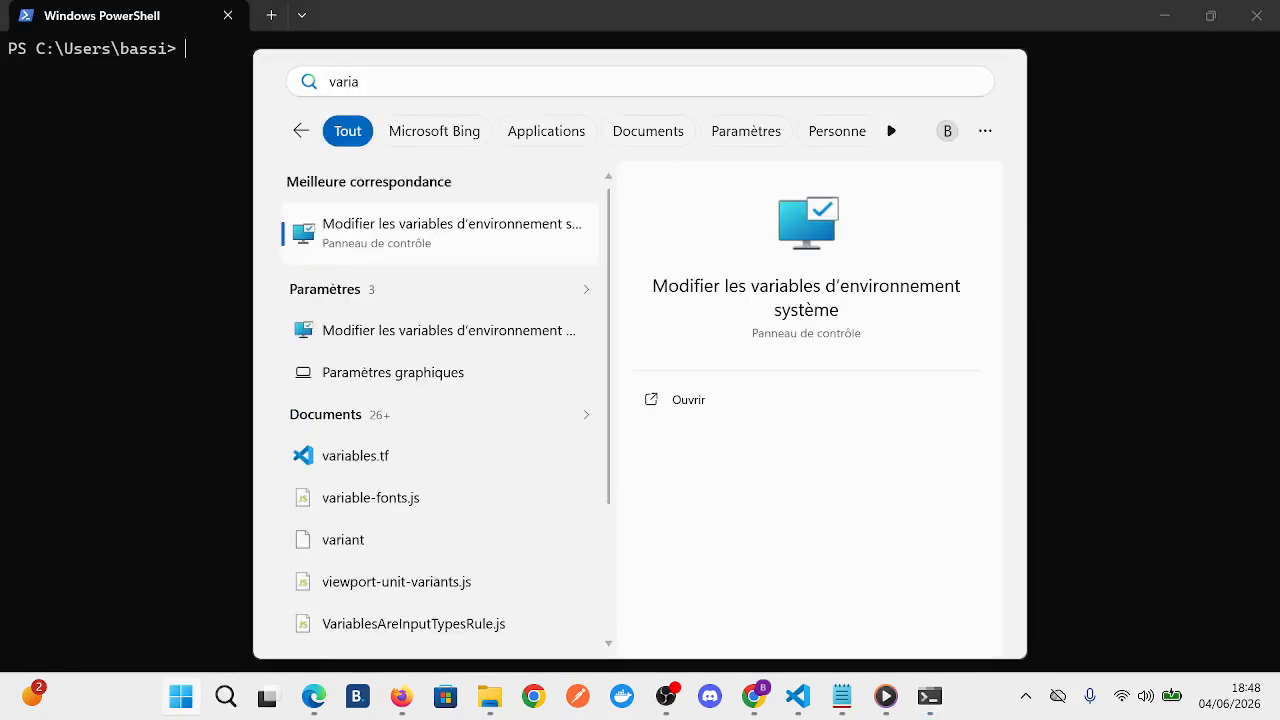
key(Return)
click(431, 553)
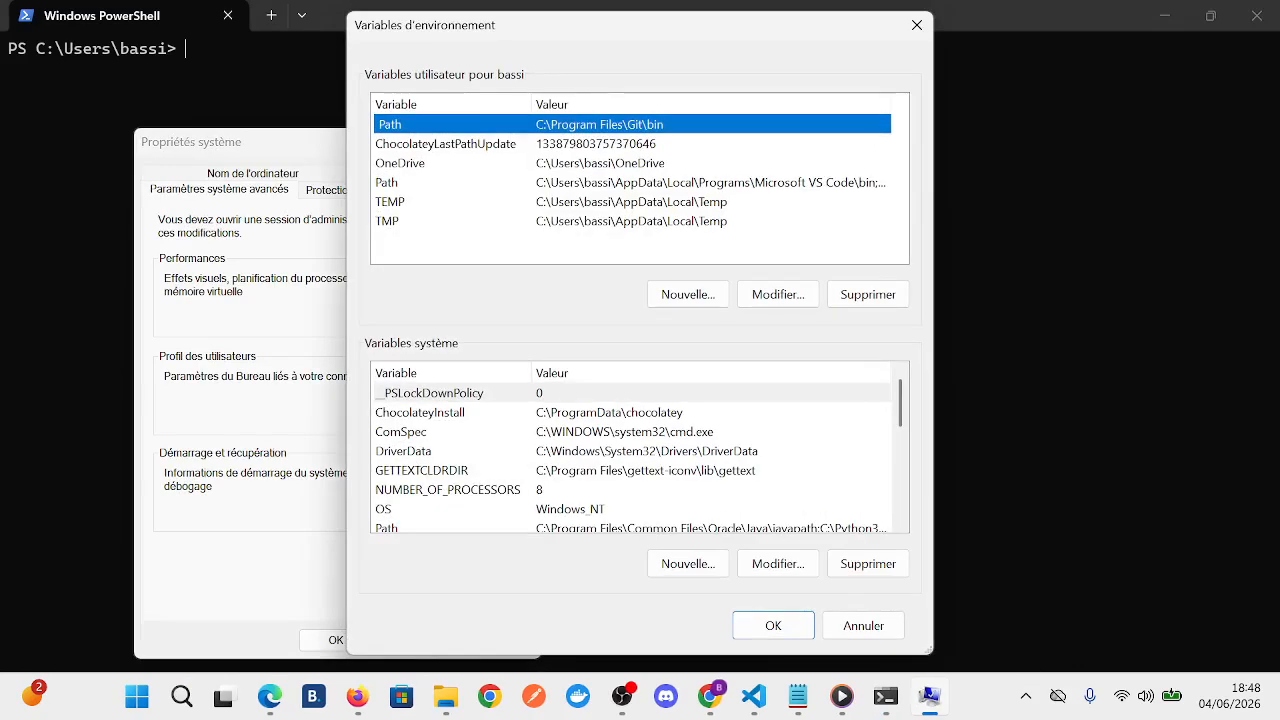
click(450, 412)
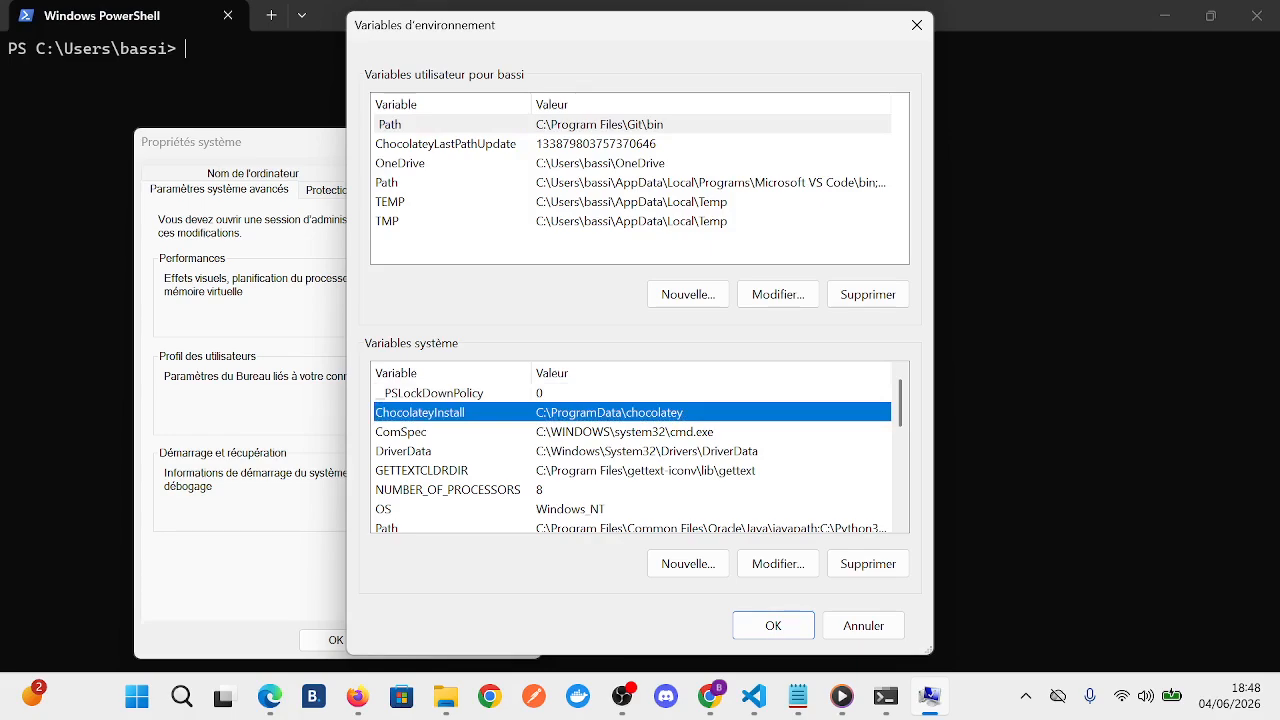
scroll(640, 450, down, 1)
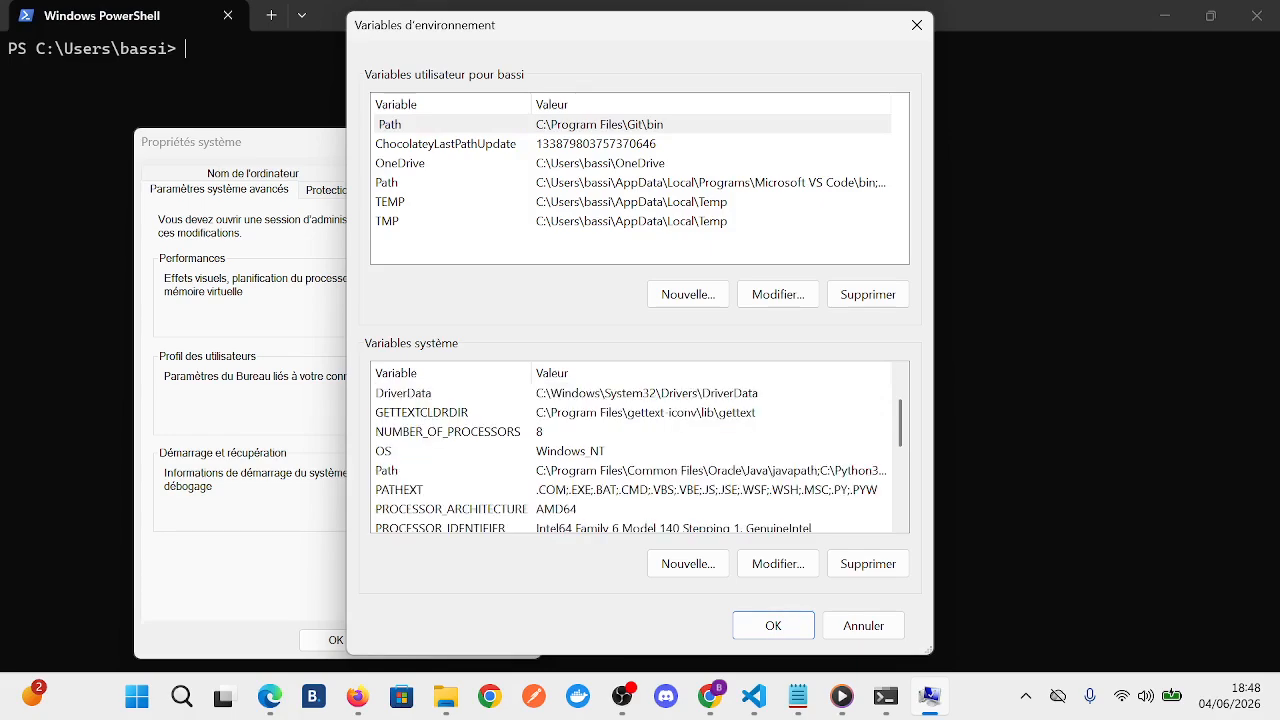
double_click(450, 470)
scroll(577, 324, down, 1)
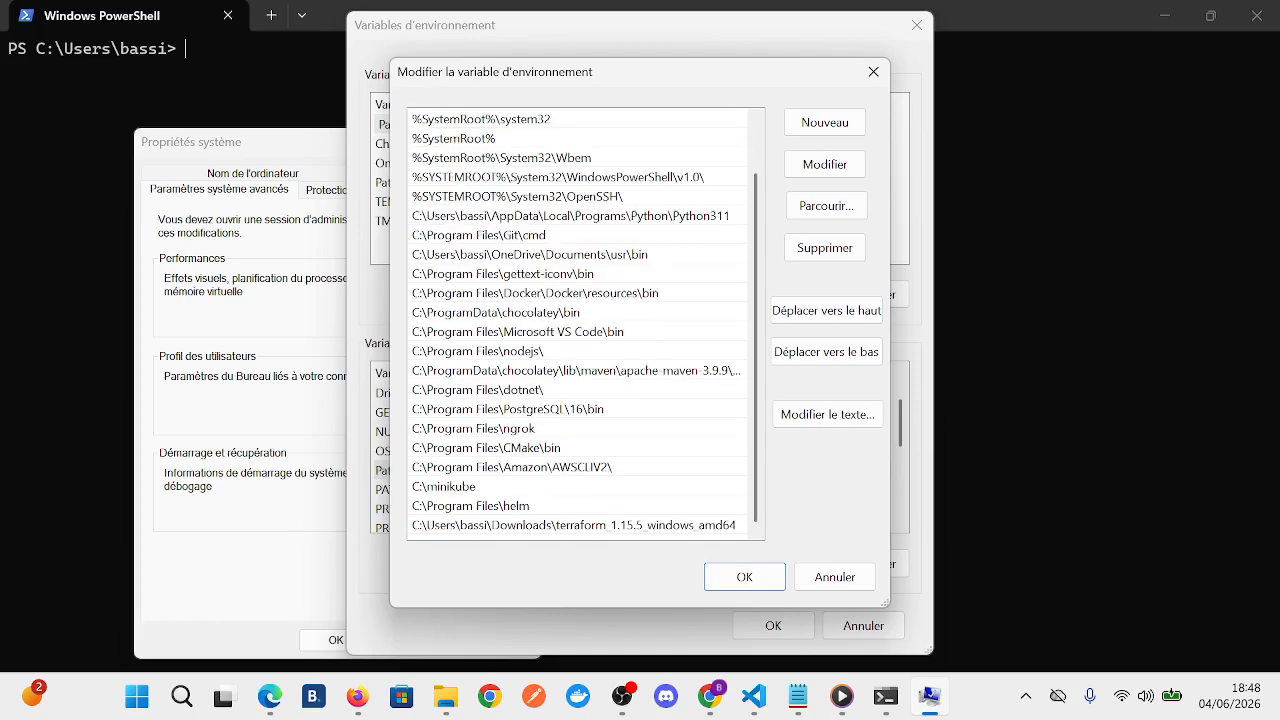
click(573, 525)
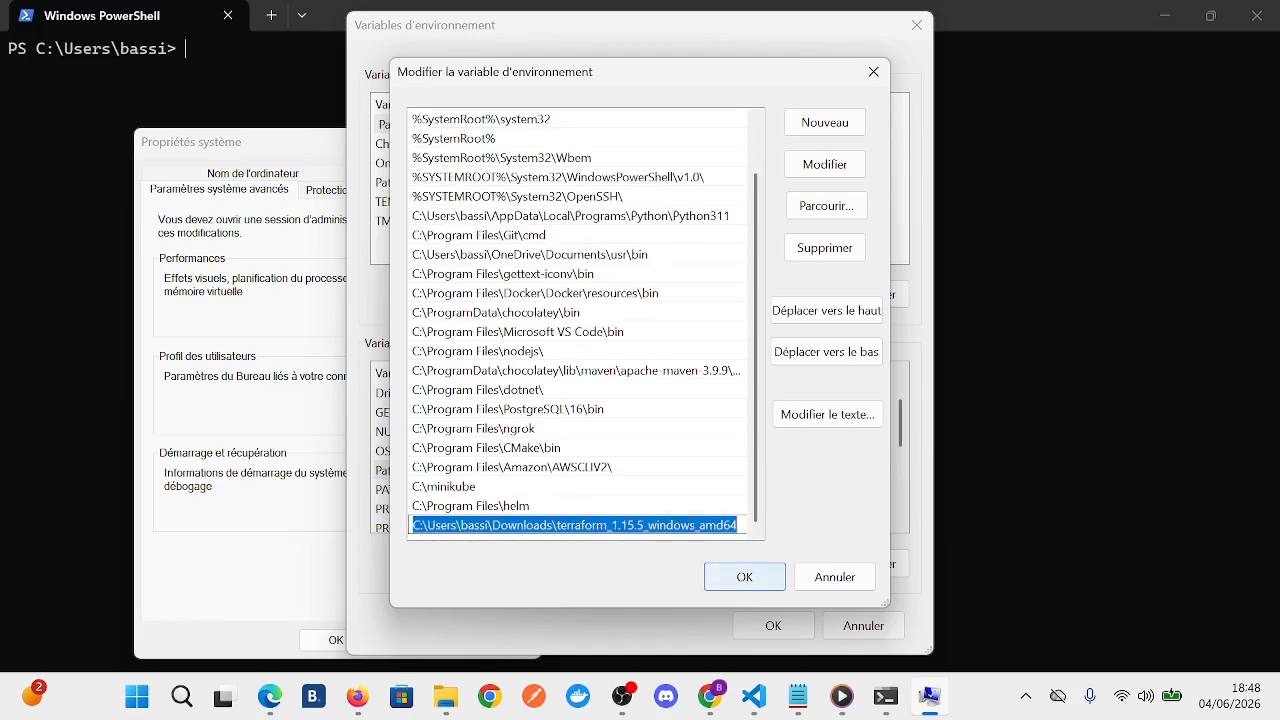
click(757, 574)
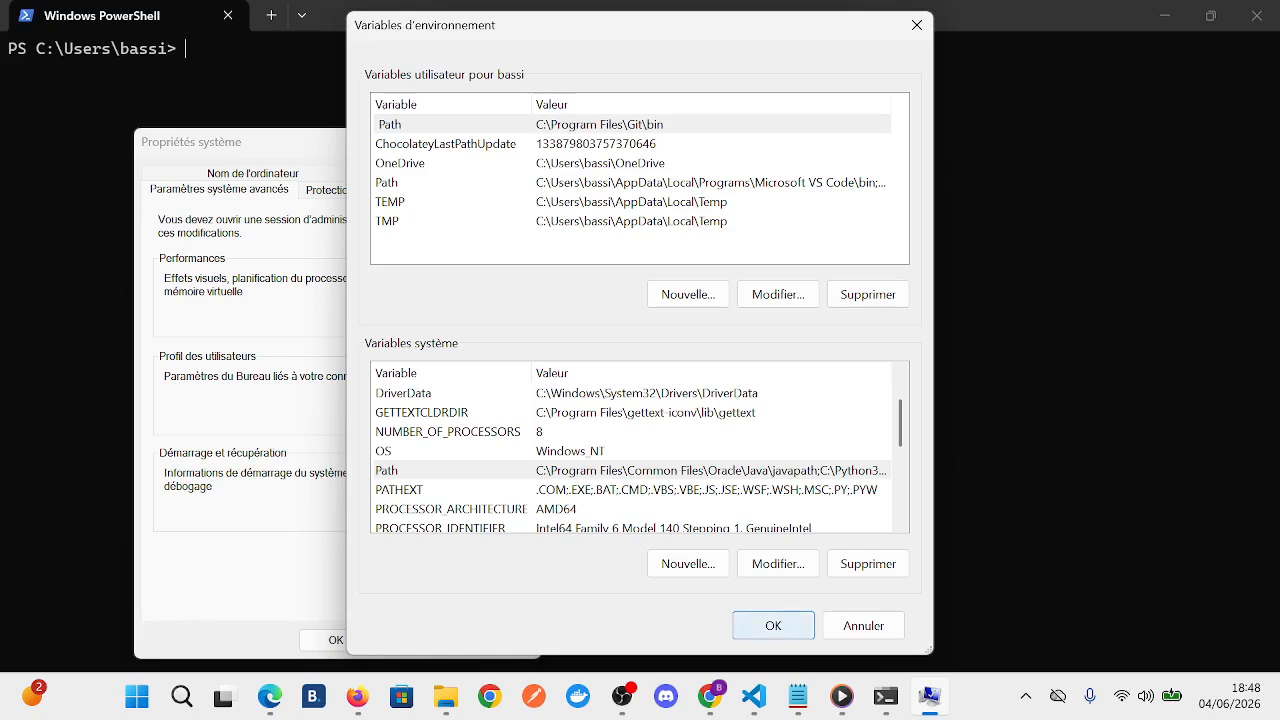
click(773, 625)
- In PowerShell, run "where.exe terraform" and examine the listed terraform.exe locations
text(where.)
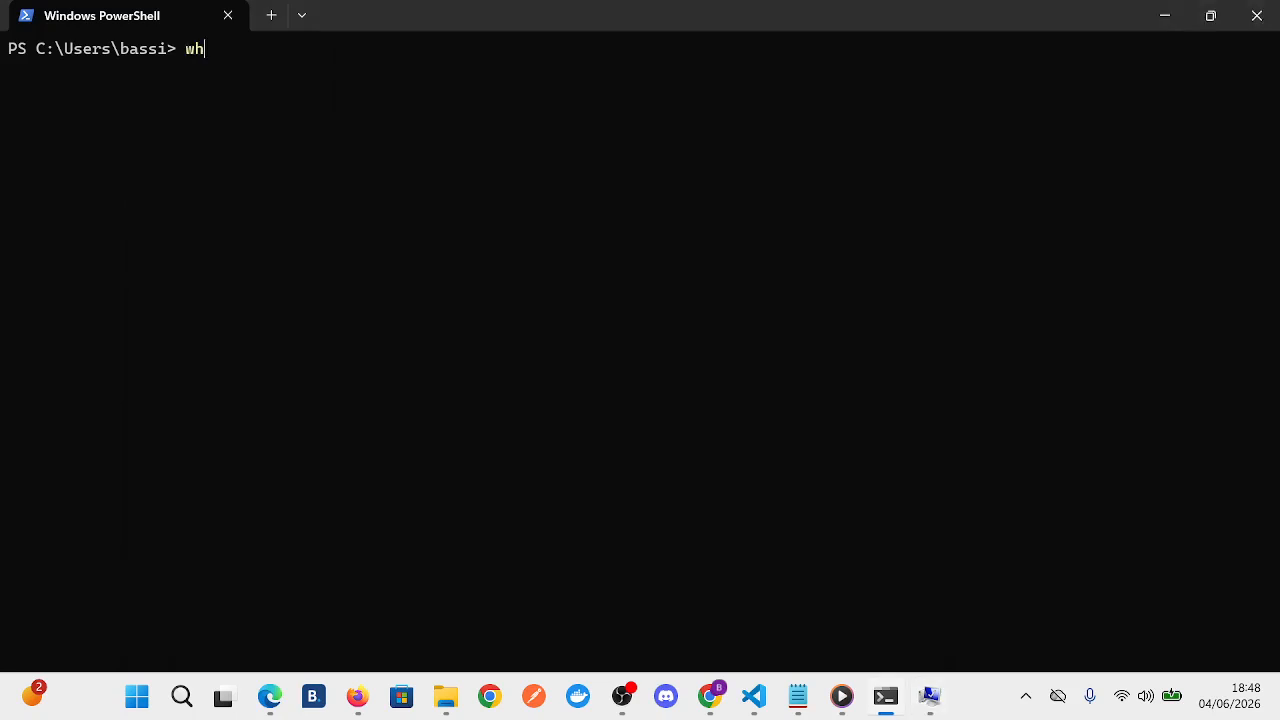
key(Caps_Lock)
text(exe )
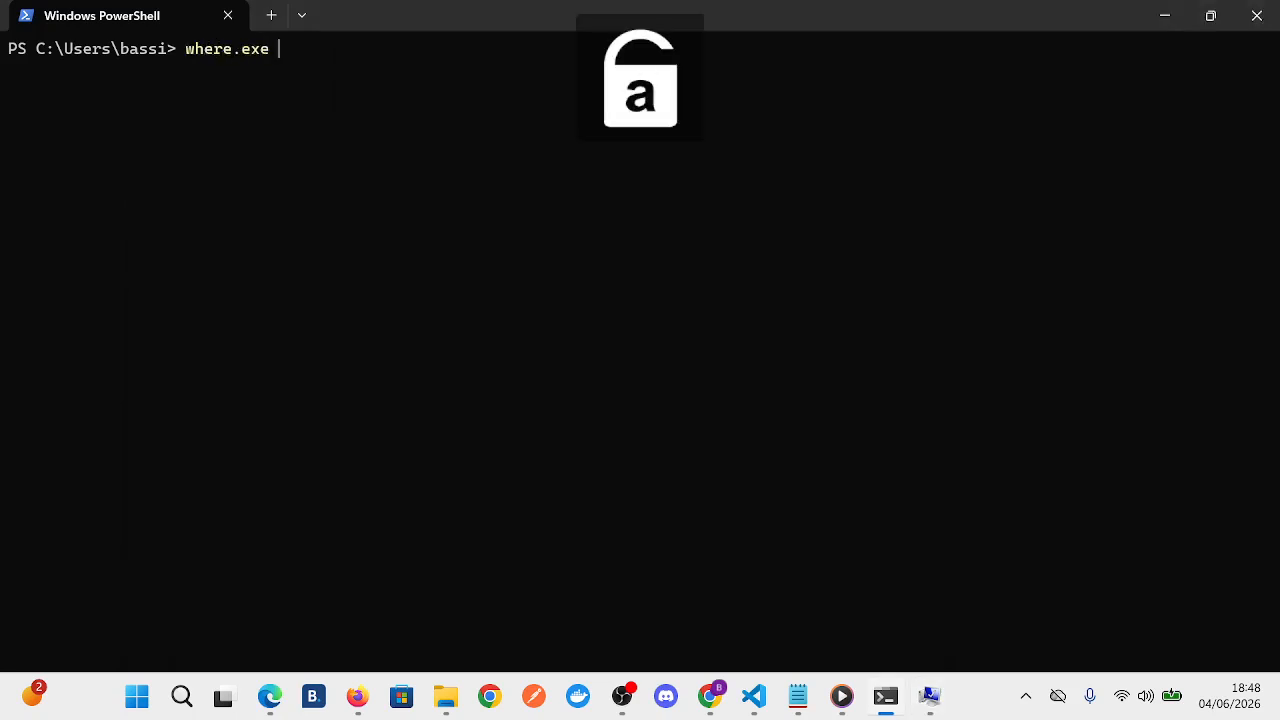
text(terraform)
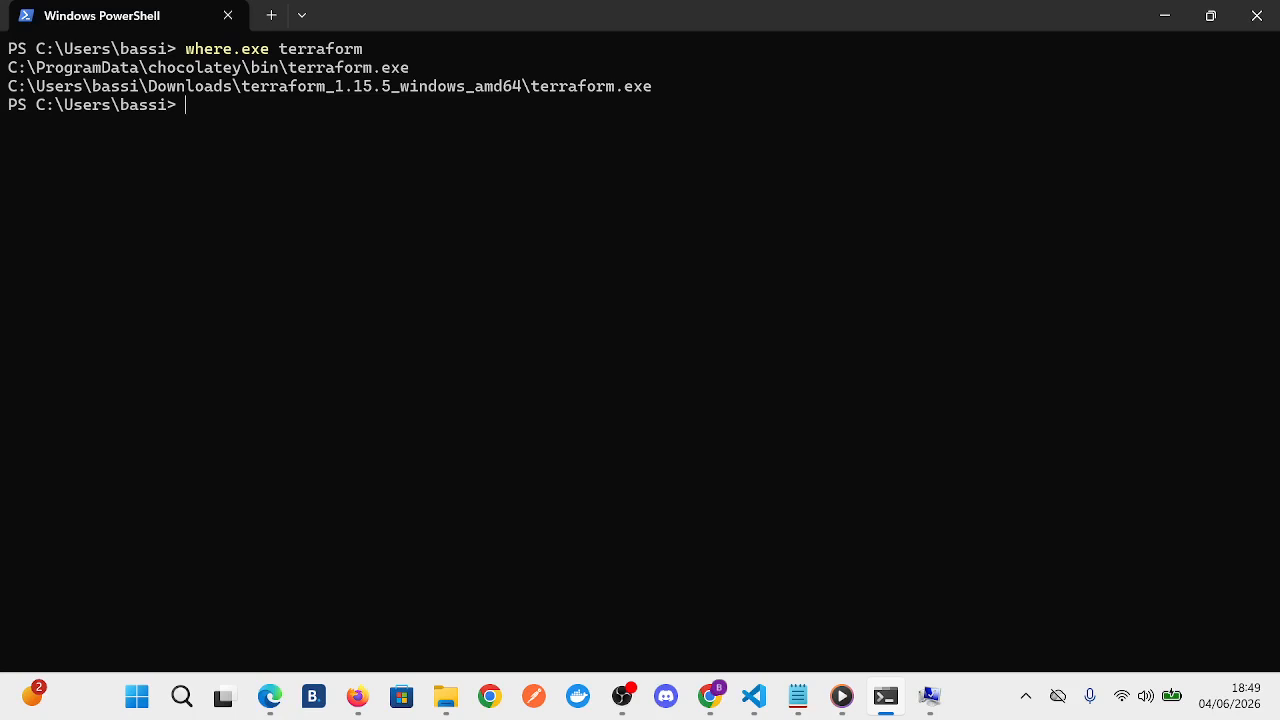
drag(660, 86, 8, 86)
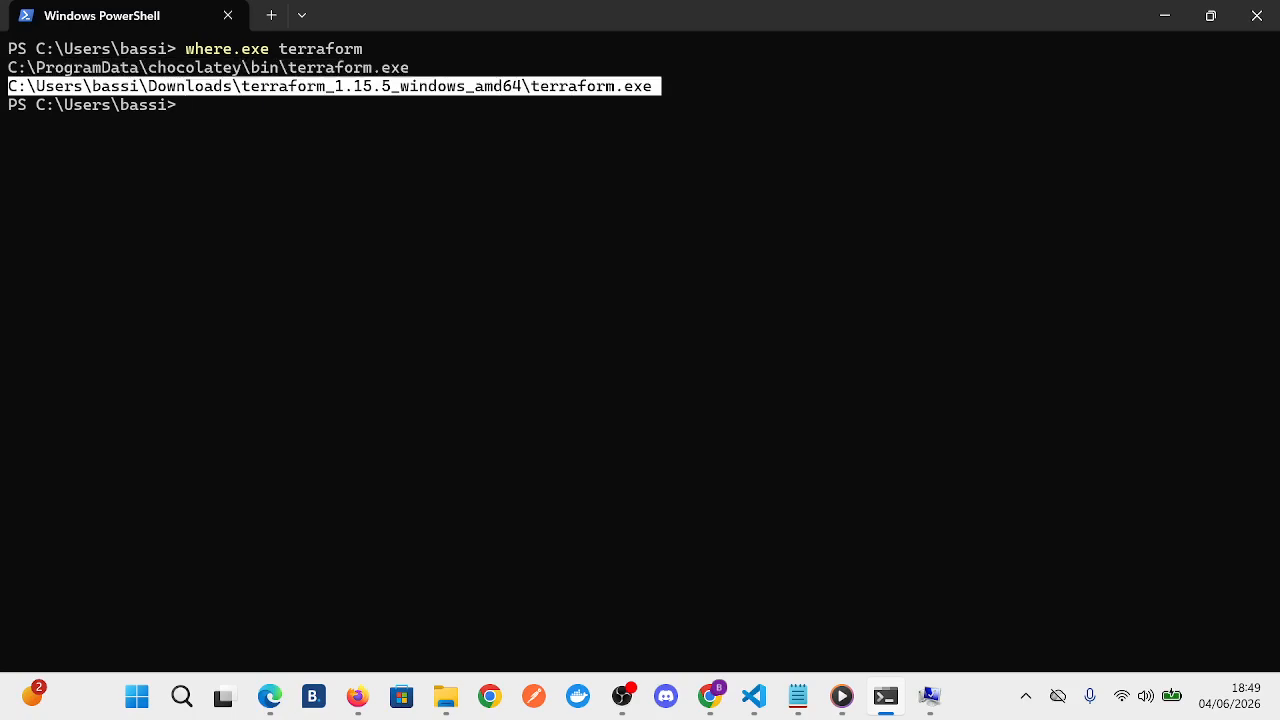
key(ctrl+c)
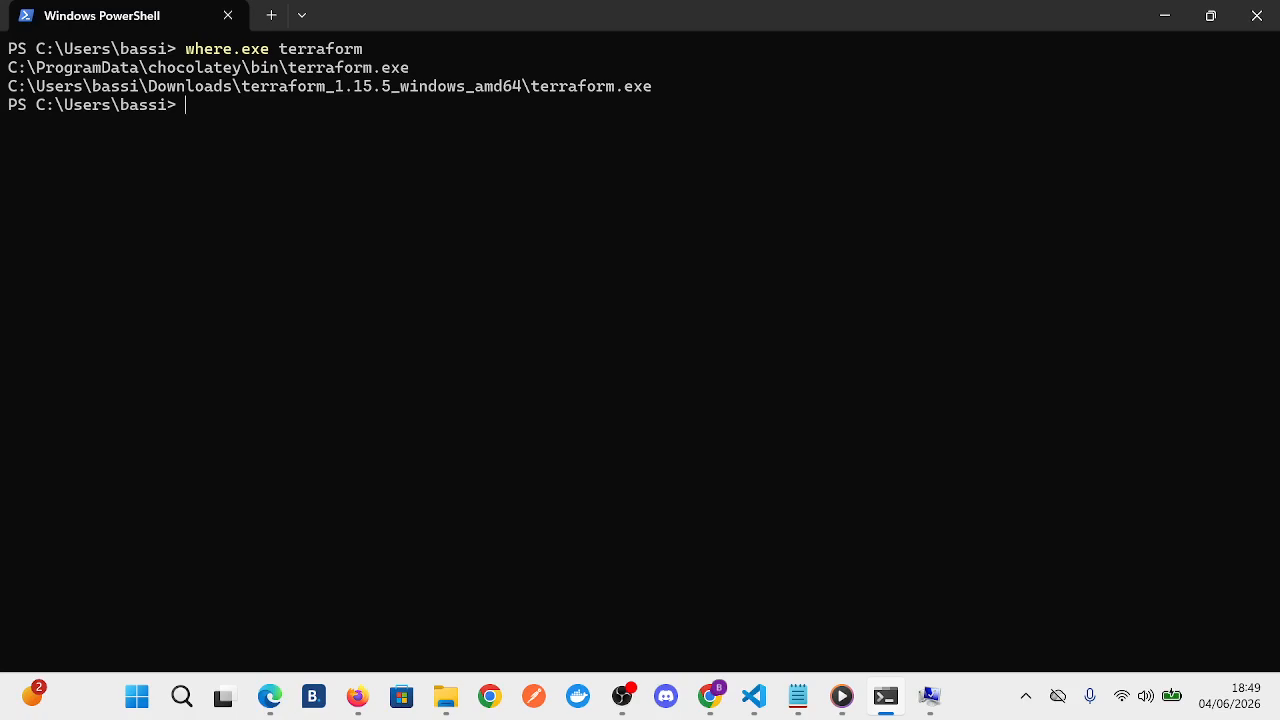
drag(418, 67, 288, 67)
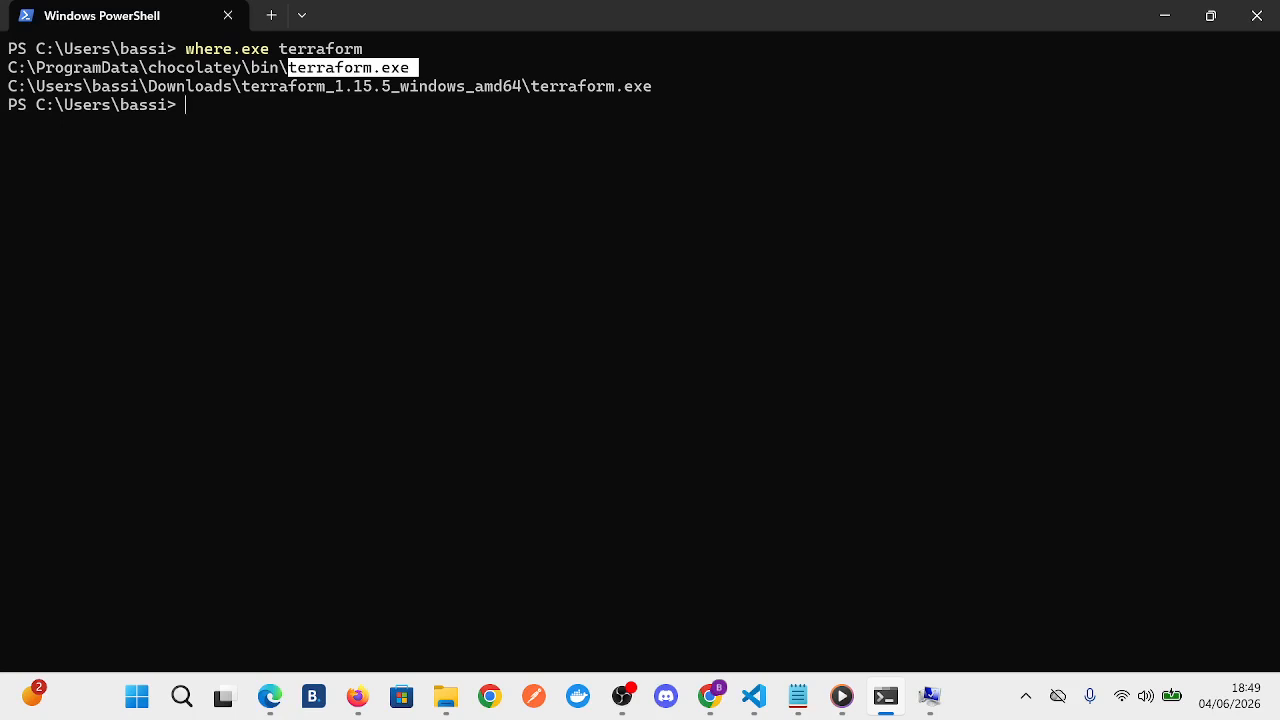
- Rerun "terraform --version" to check the active version, and clear the console with "cls"
key(Up)
key(Up)
key(Up)
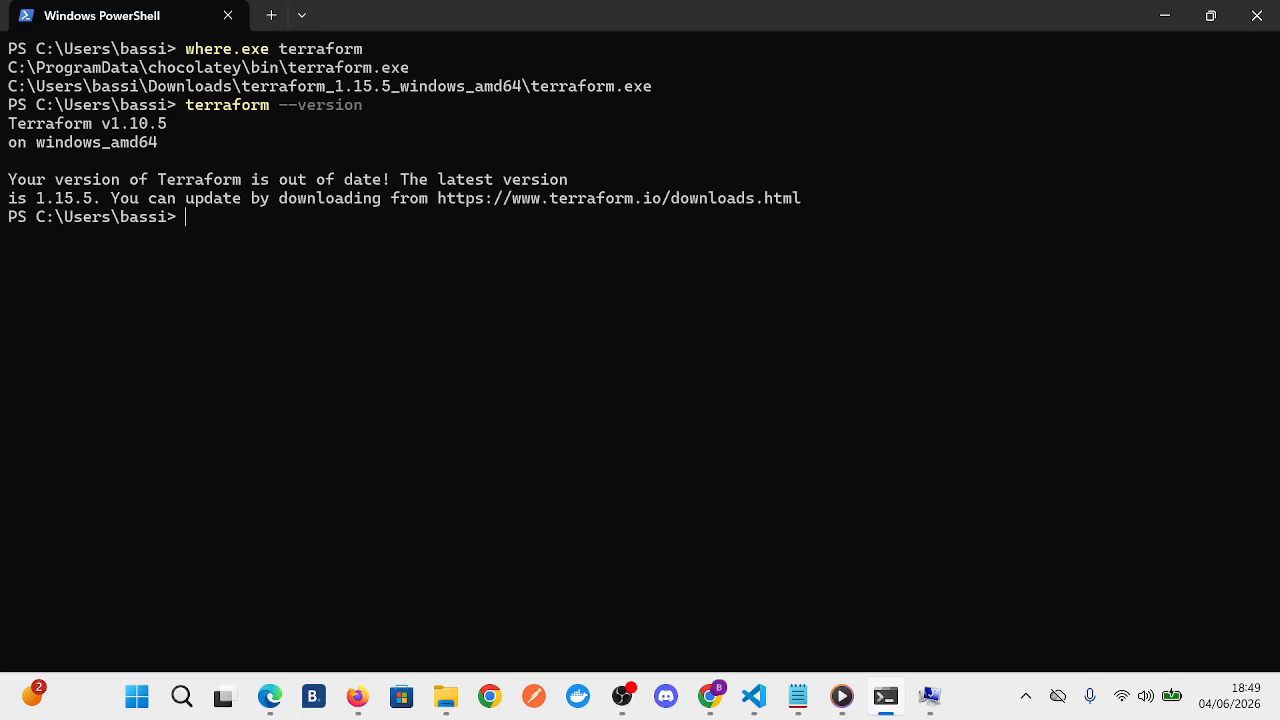
text(cls)
key(Return)
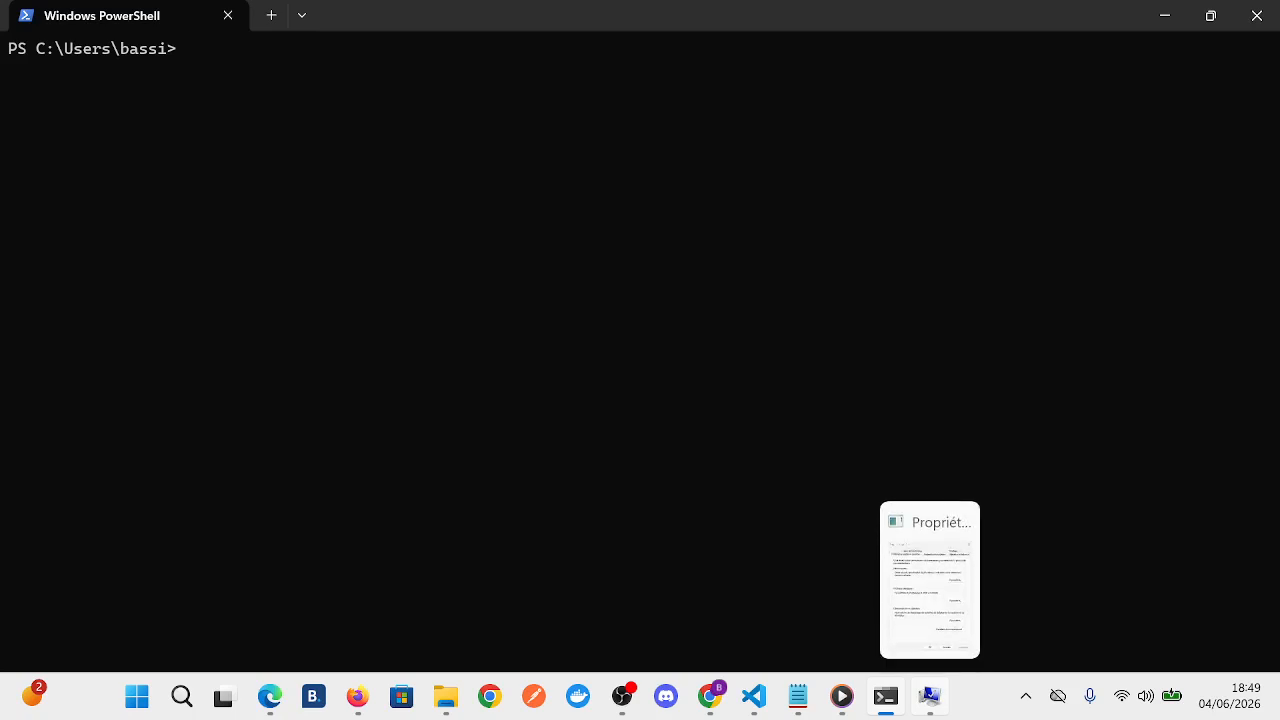
- Return to the environment variables window, inspect the value of the ChocolateyInstall system variable and confirm its edit dialog
click(929, 696)
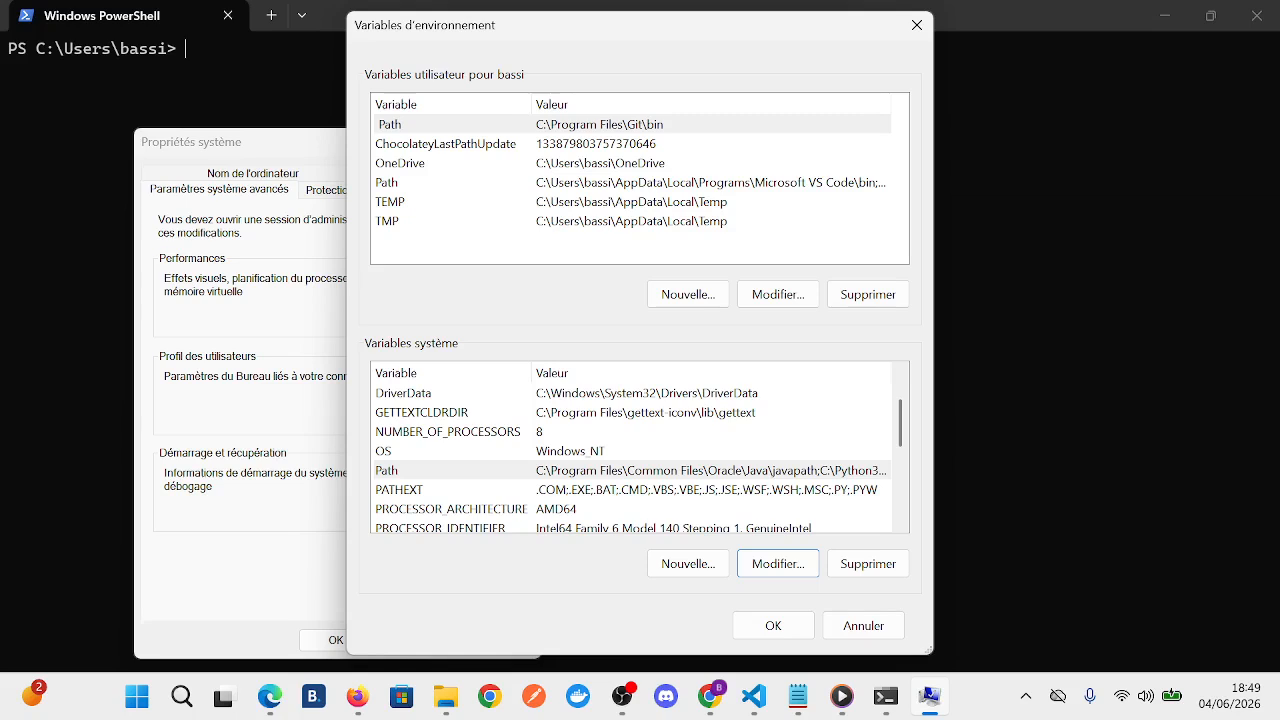
scroll(630, 460, down, 1)
scroll(630, 460, up, 2)
double_click(610, 412)
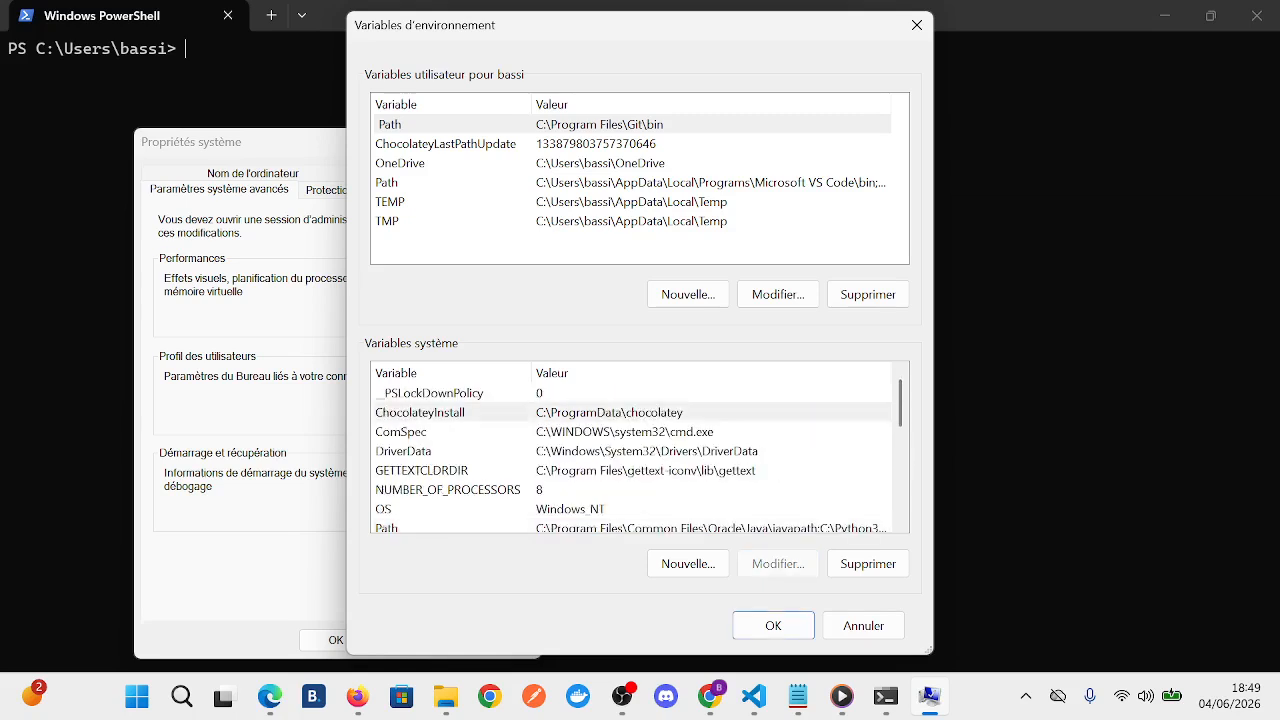
click(628, 348)
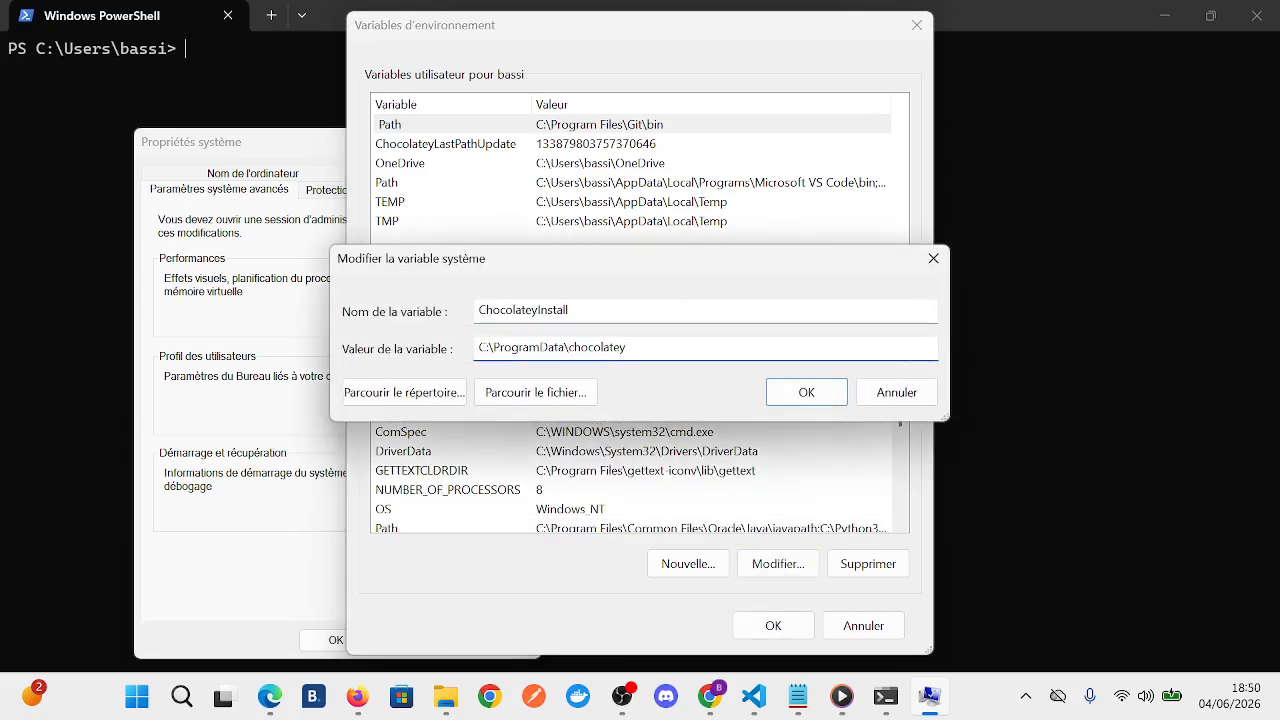
key(Return)
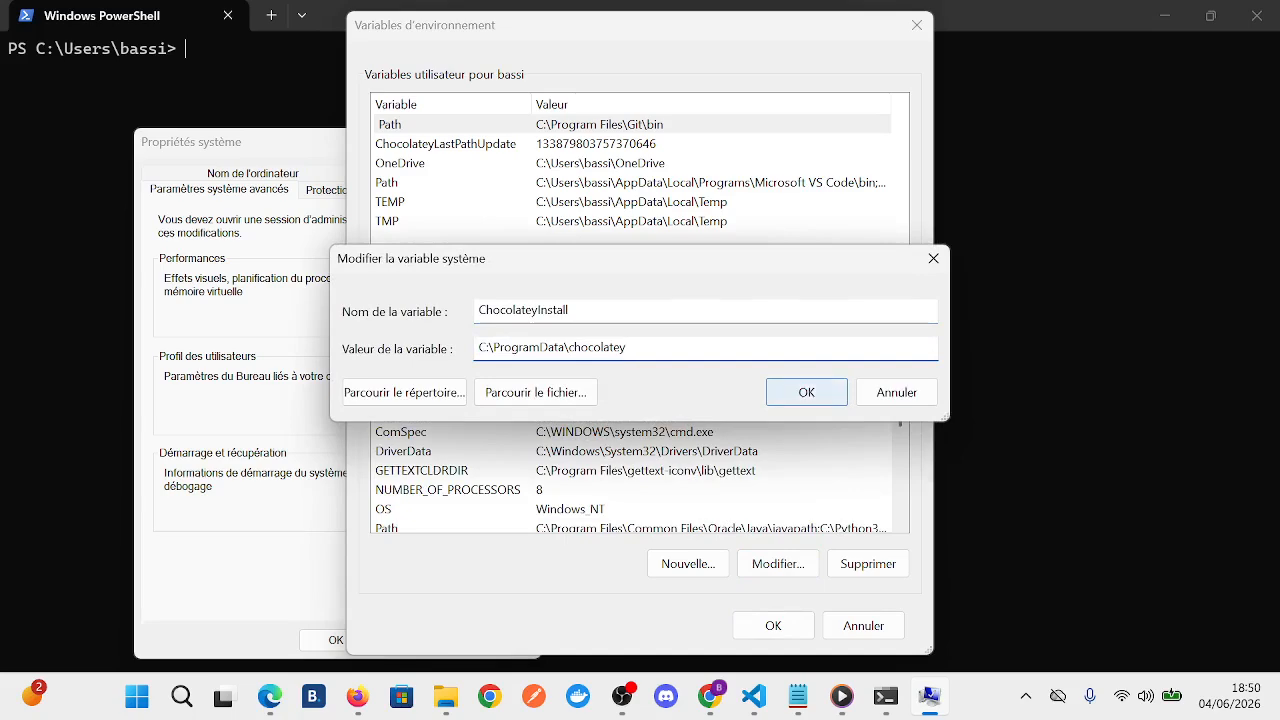
- Switch to the File Explorer window showing Téléchargements and open the bin folder inside C:\ProgramData\chocolatey
mouse_move(445, 696)
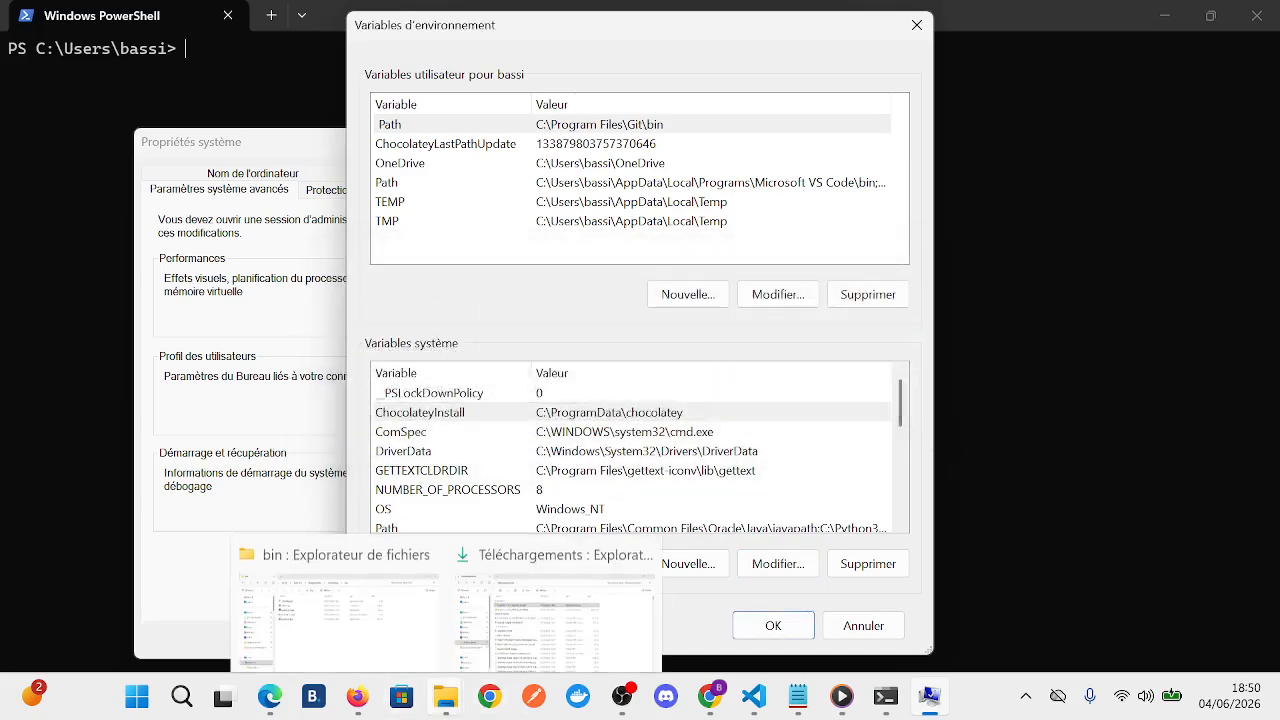
click(543, 598)
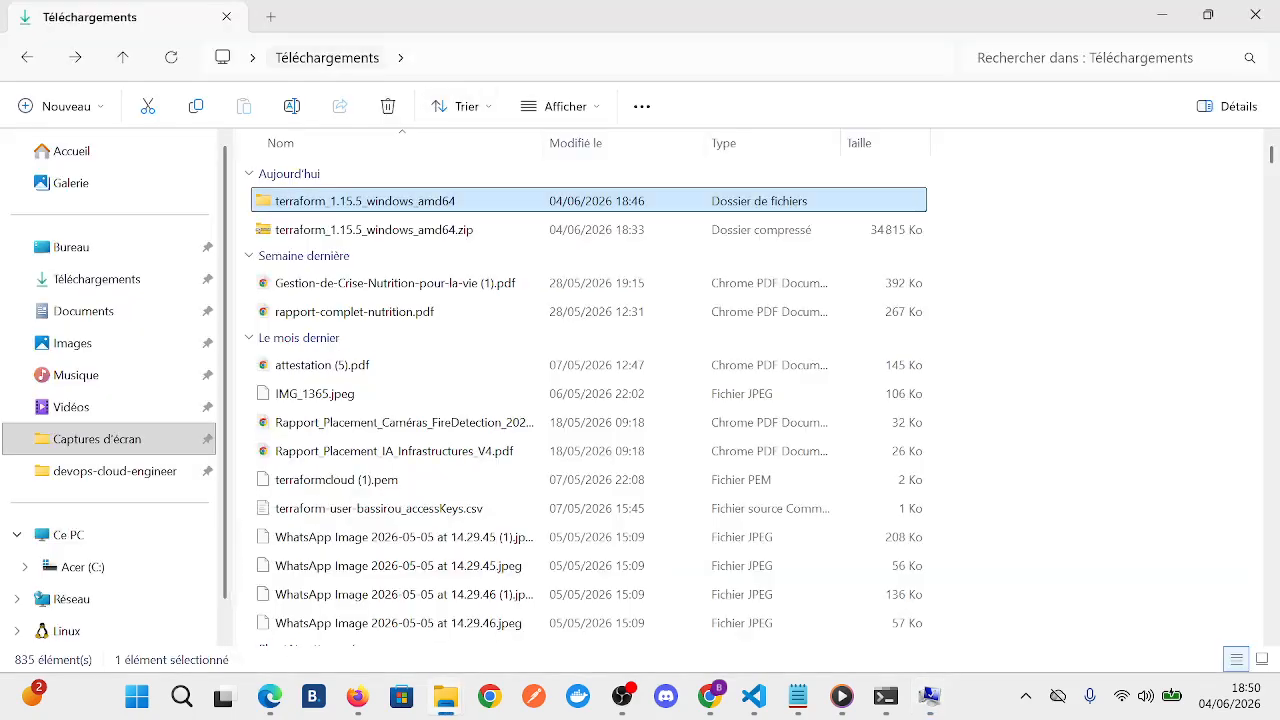
click(69, 535)
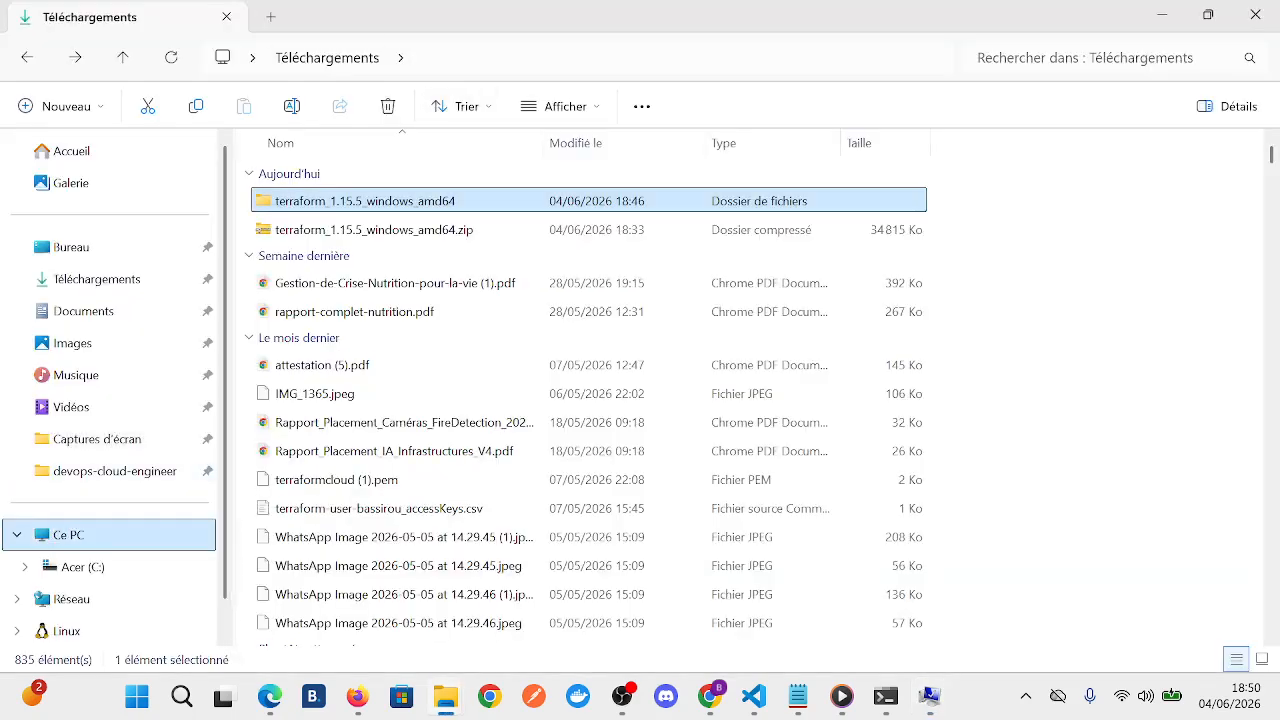
click(82, 567)
click(624, 58)
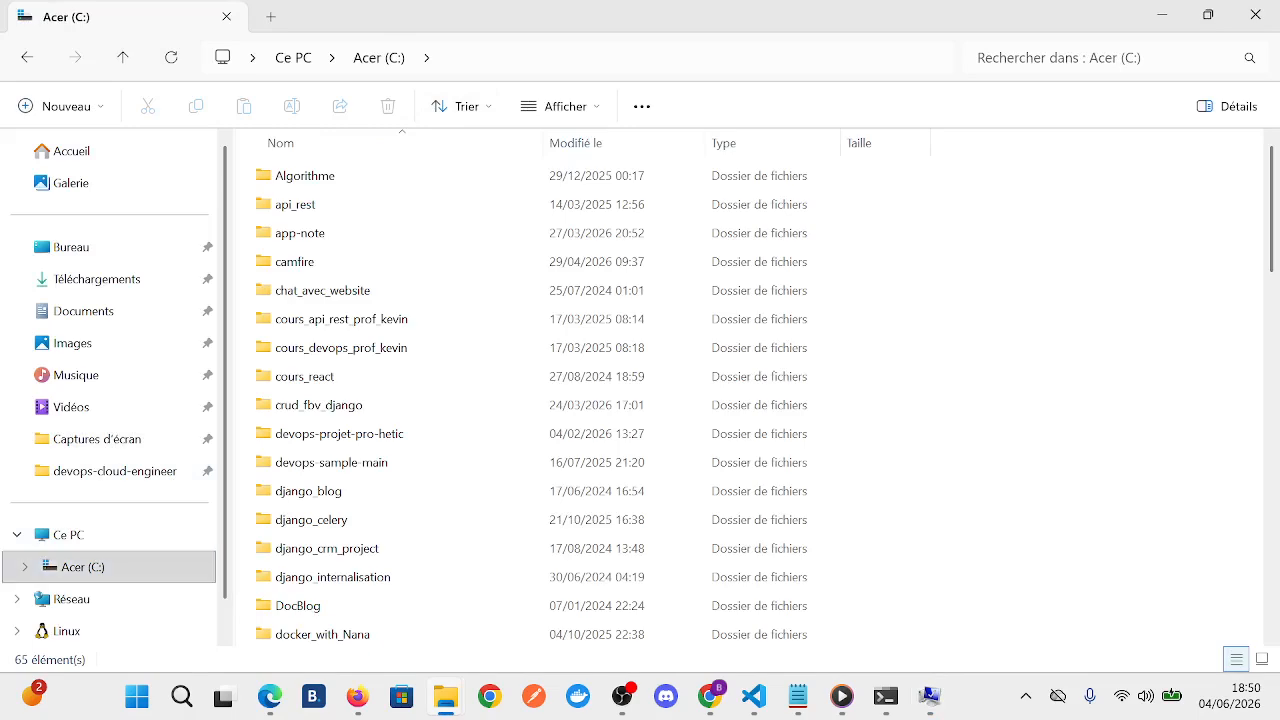
click(624, 58)
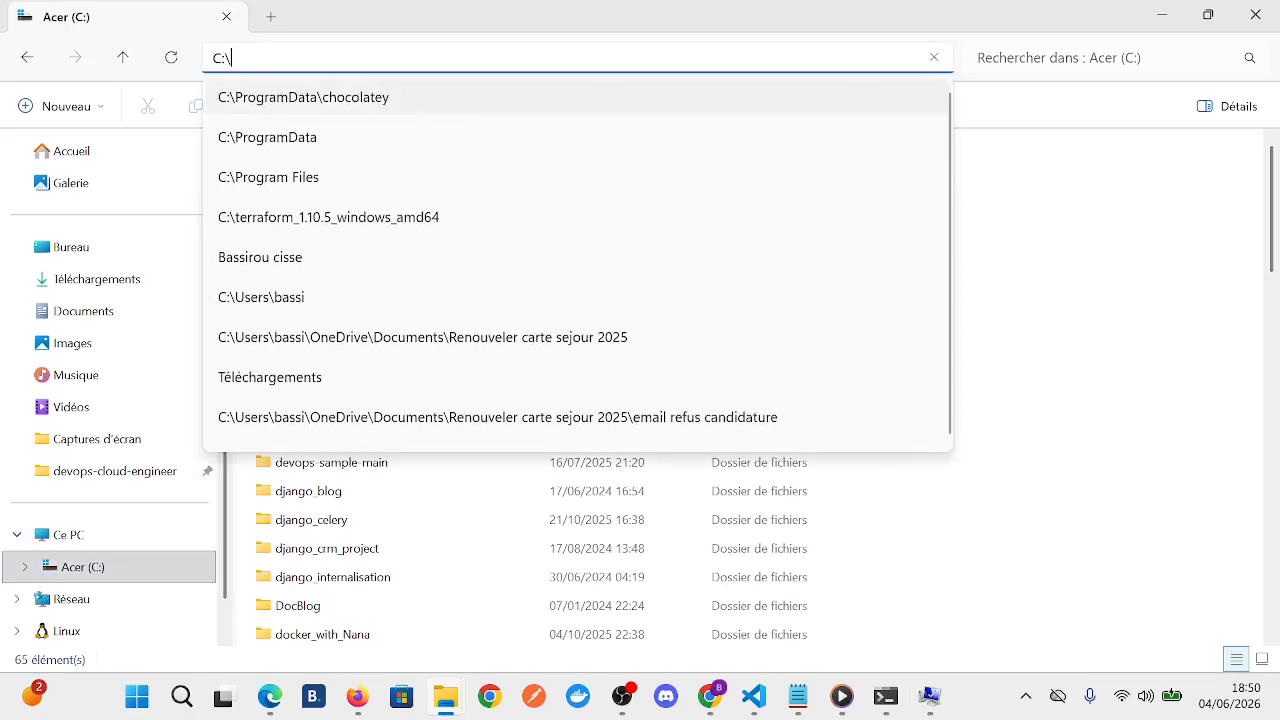
click(304, 97)
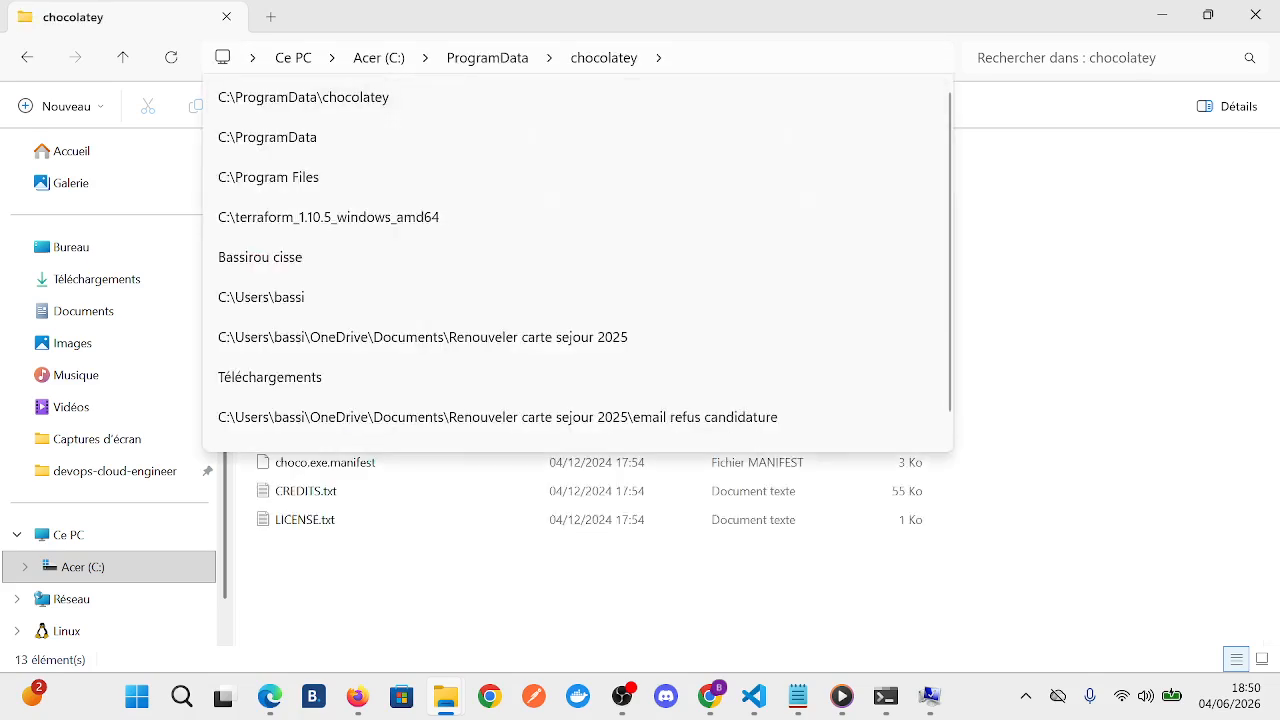
click(740, 58)
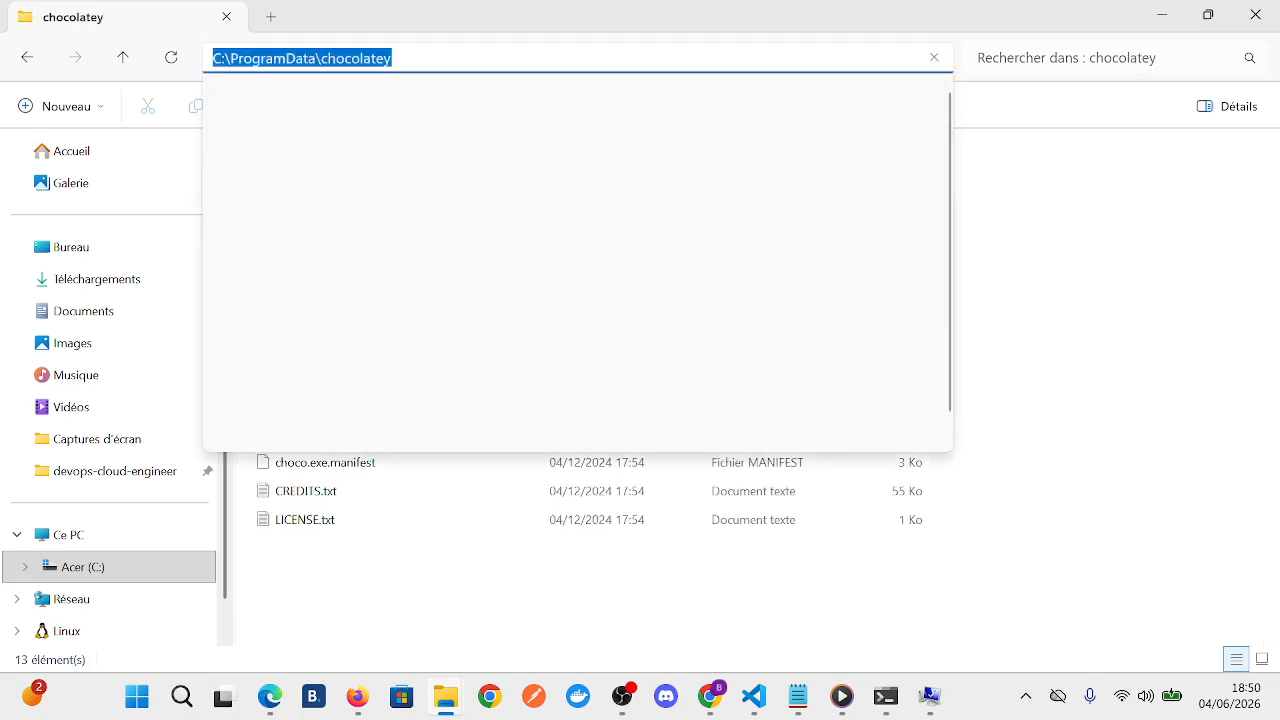
click(740, 58)
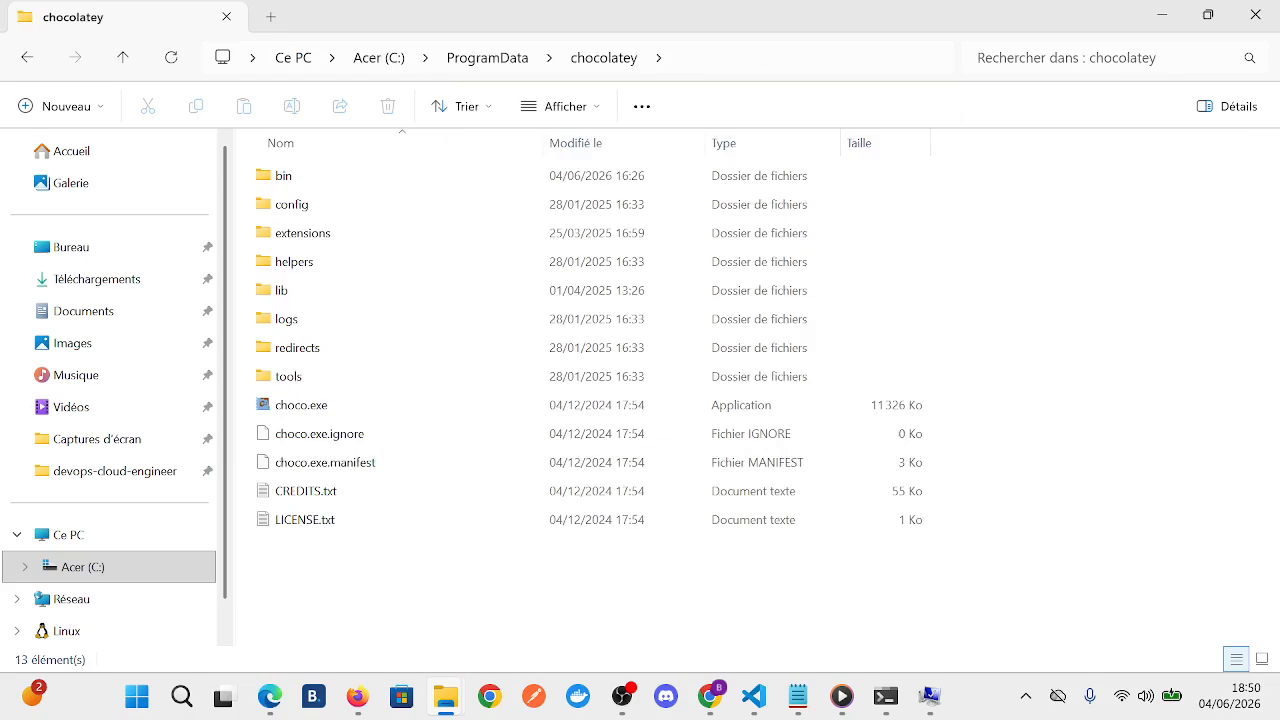
drag(447, 417, 383, 577)
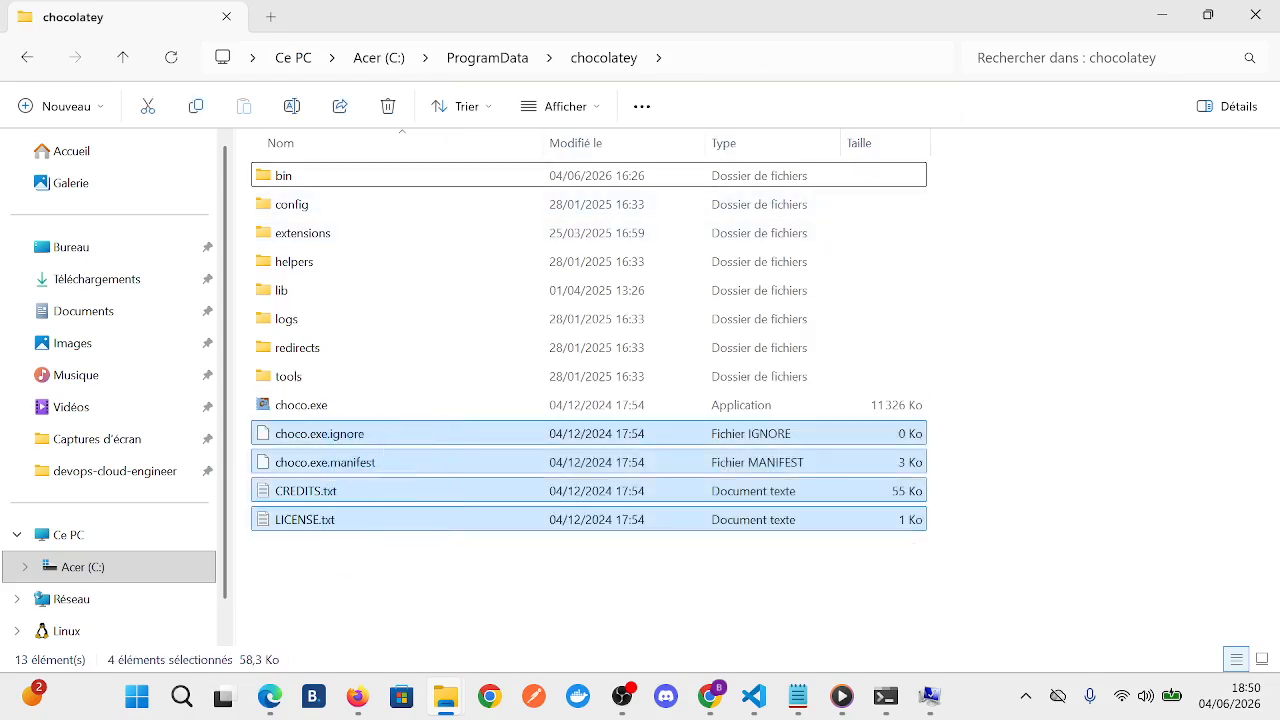
click(383, 577)
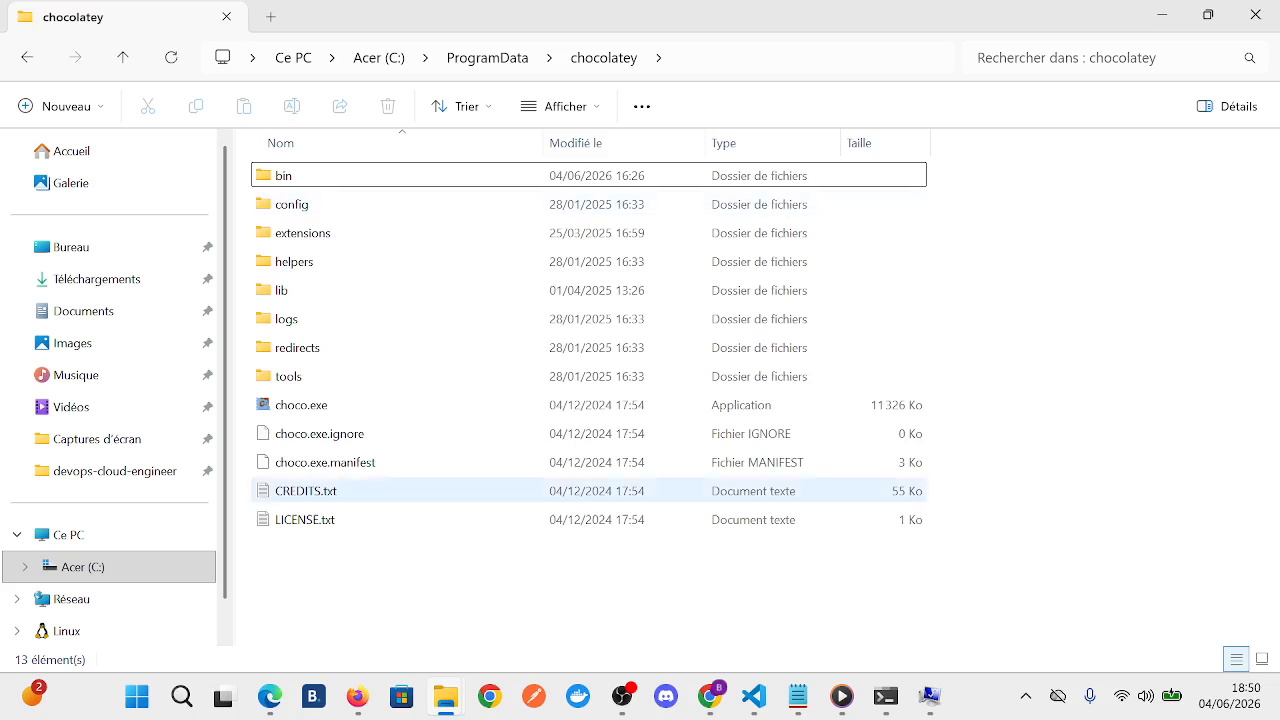
double_click(300, 175)
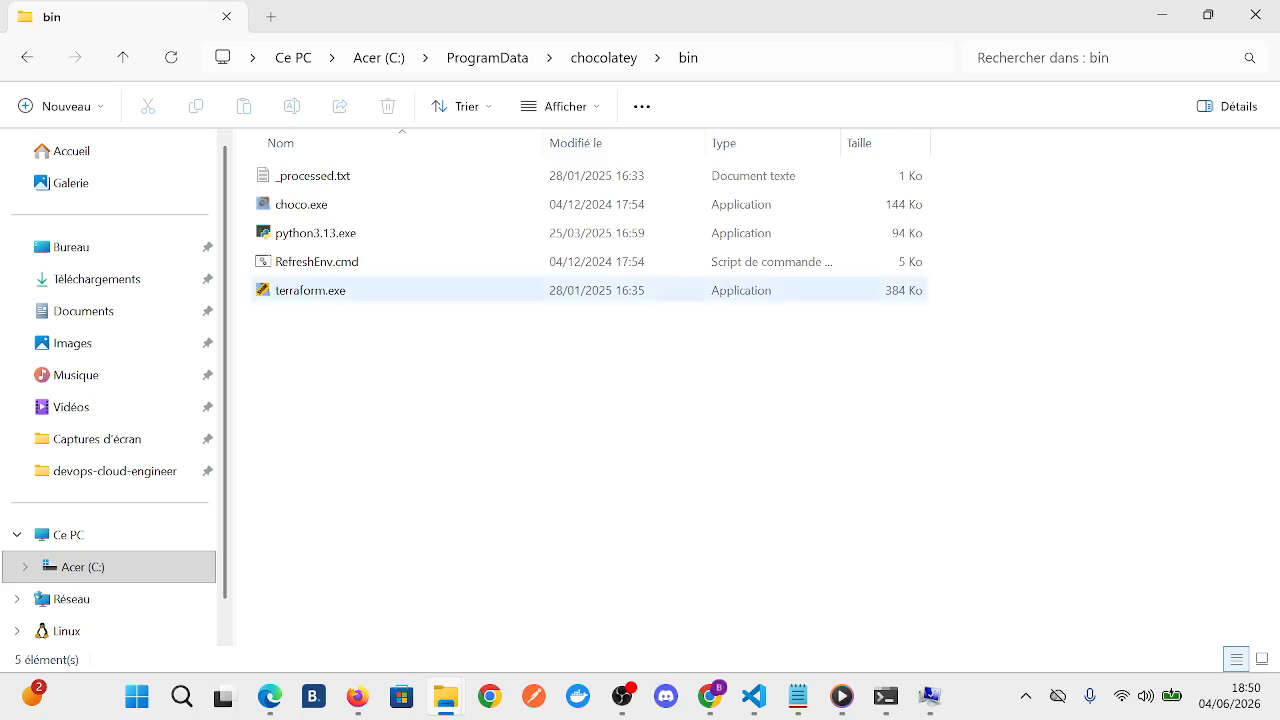
- Rename terraform.exe in the chocolatey bin folder as terraform_backup.exe, continuing with administrator rights
mouse_move(885, 697)
click(316, 290)
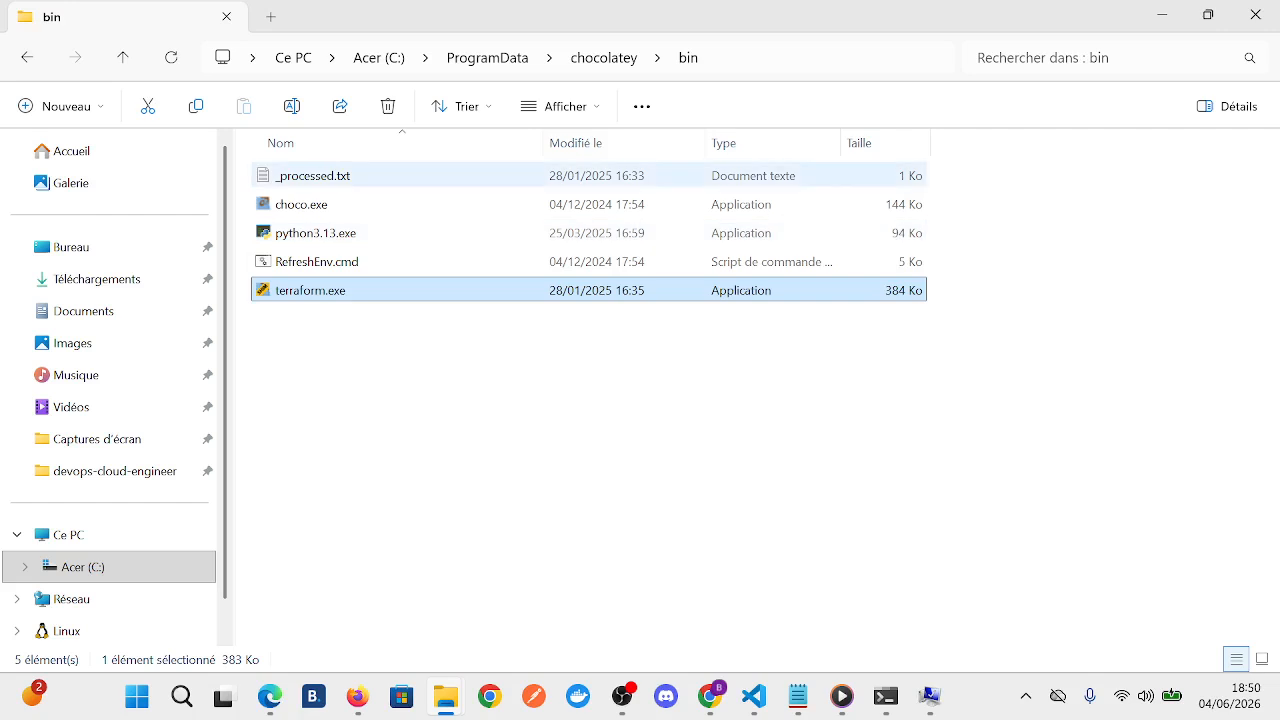
click(291, 106)
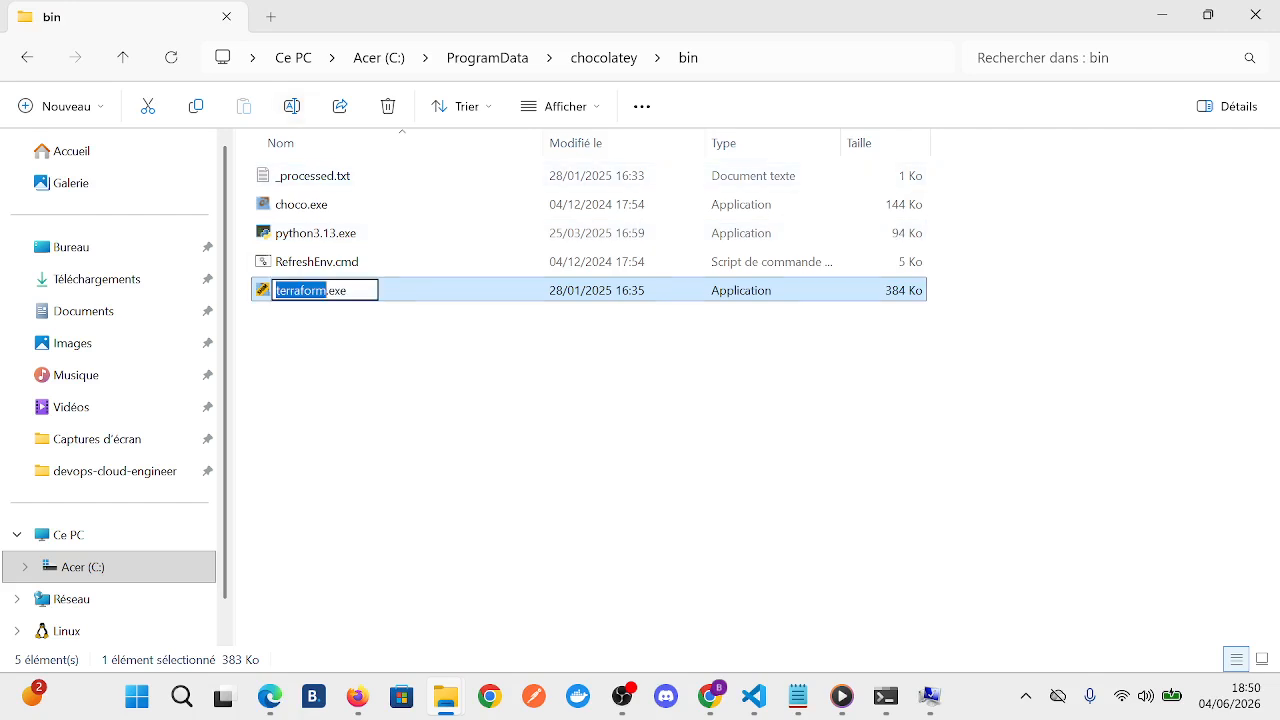
key(Right)
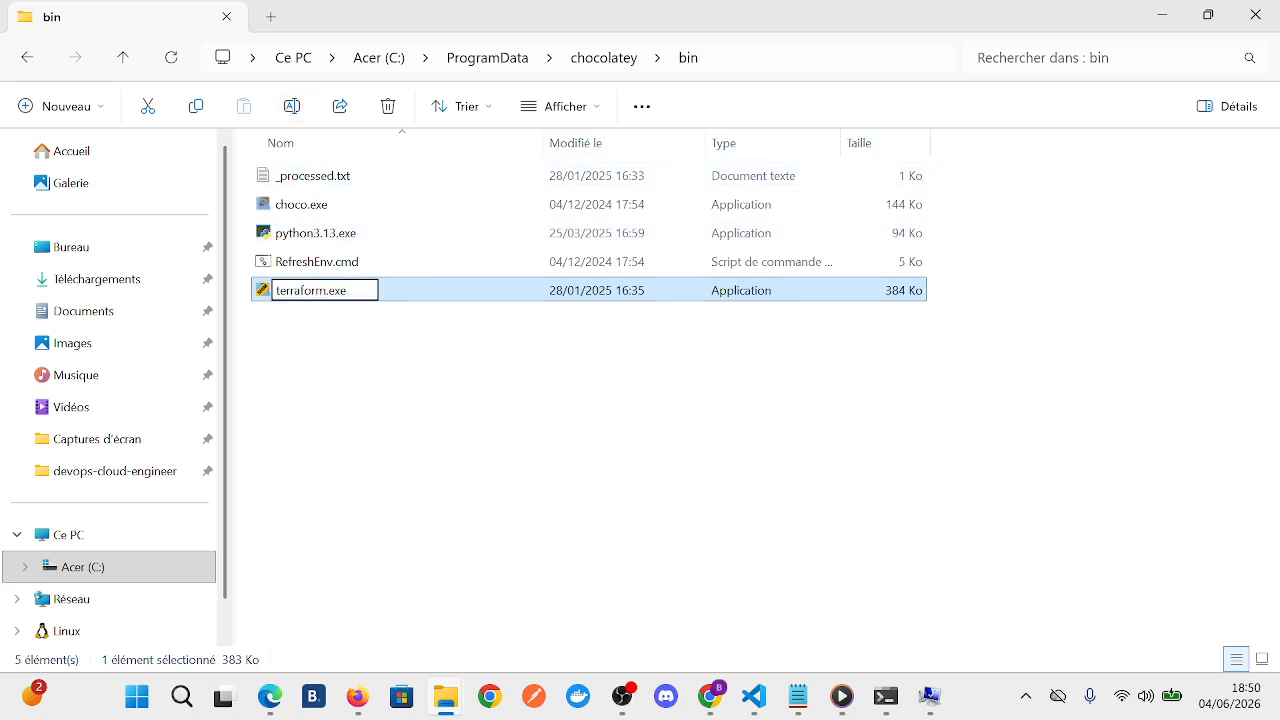
text(_backu)
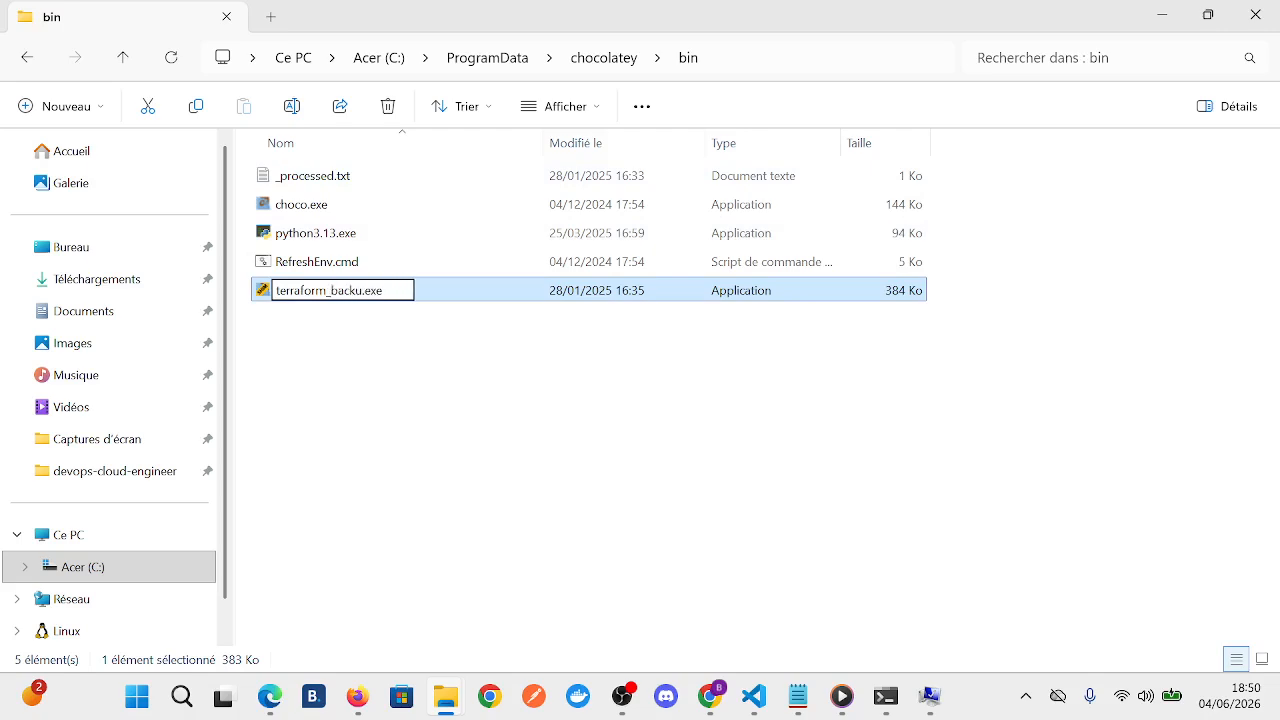
text(p)
key(Return)
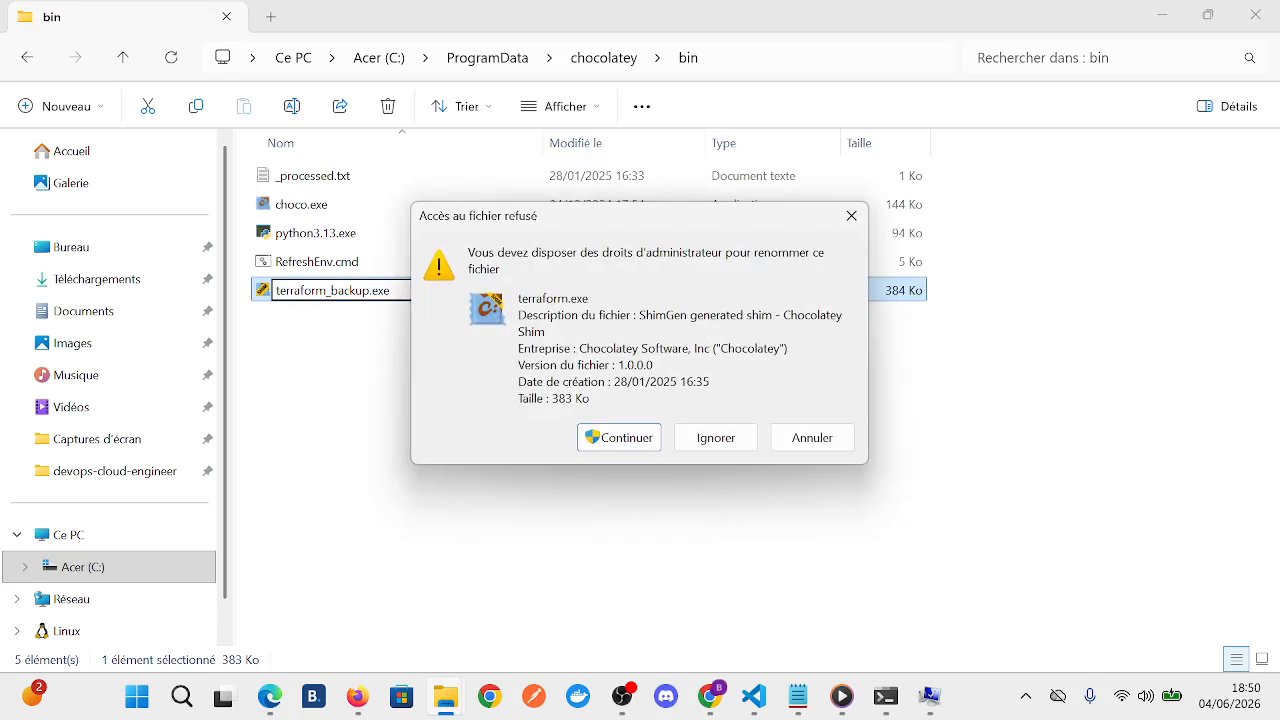
key(Return)
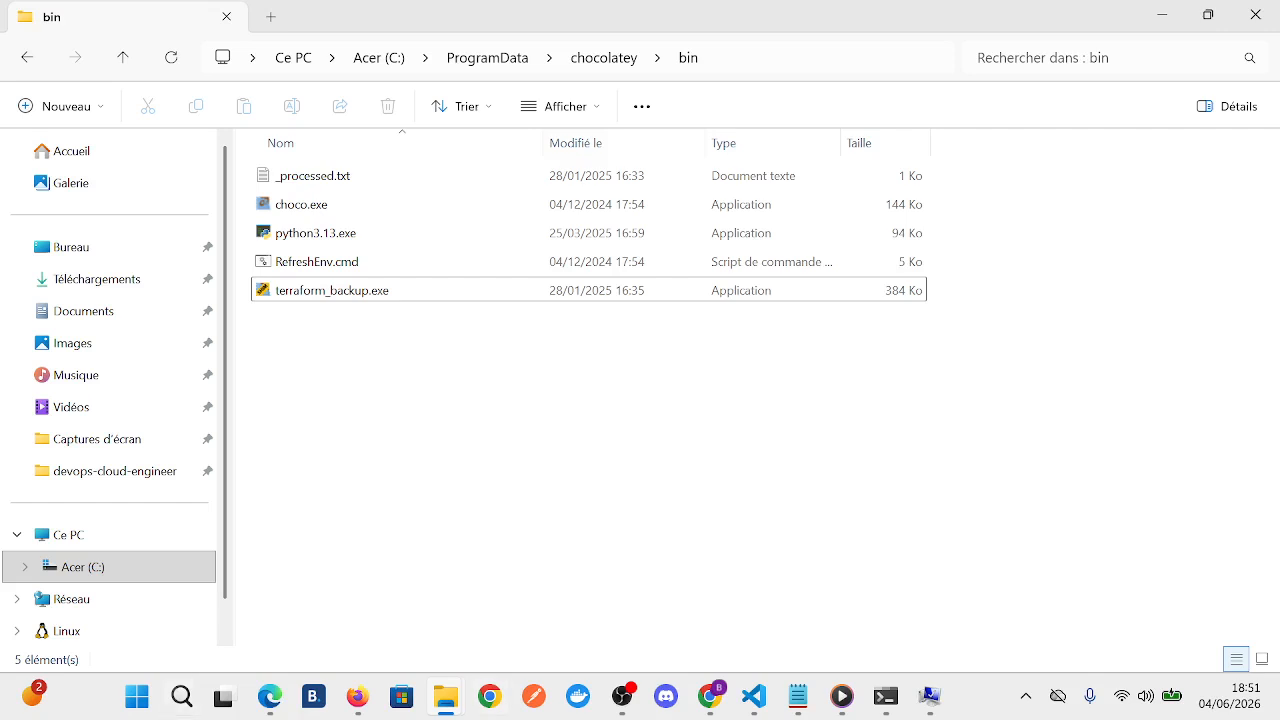
- Return to the environment variables window and confirm both it and the system properties dialog to close them
click(930, 696)
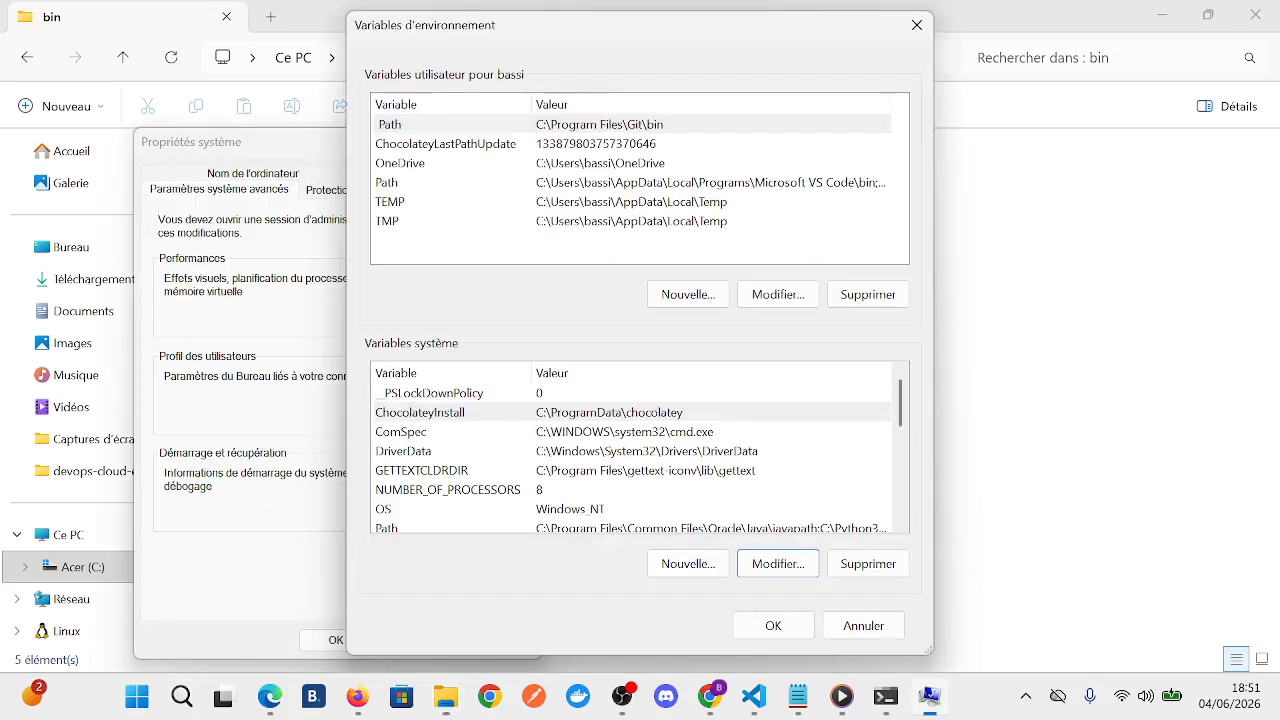
click(773, 625)
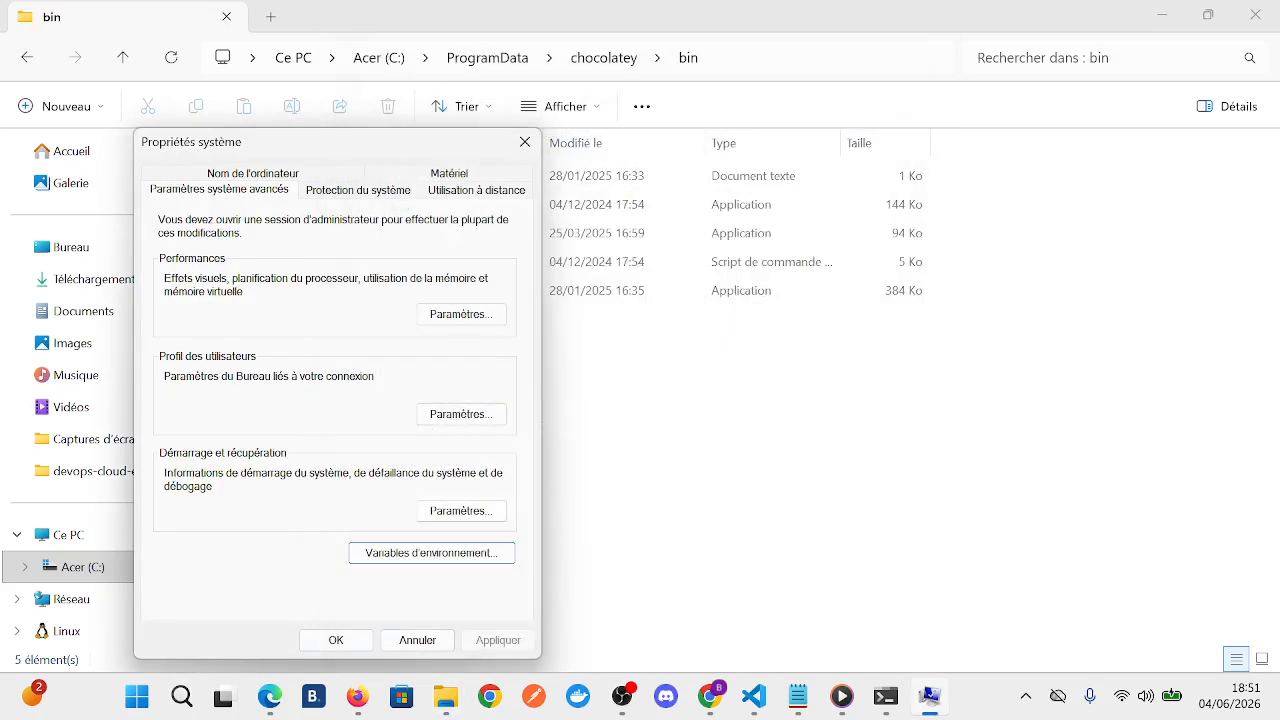
click(336, 640)
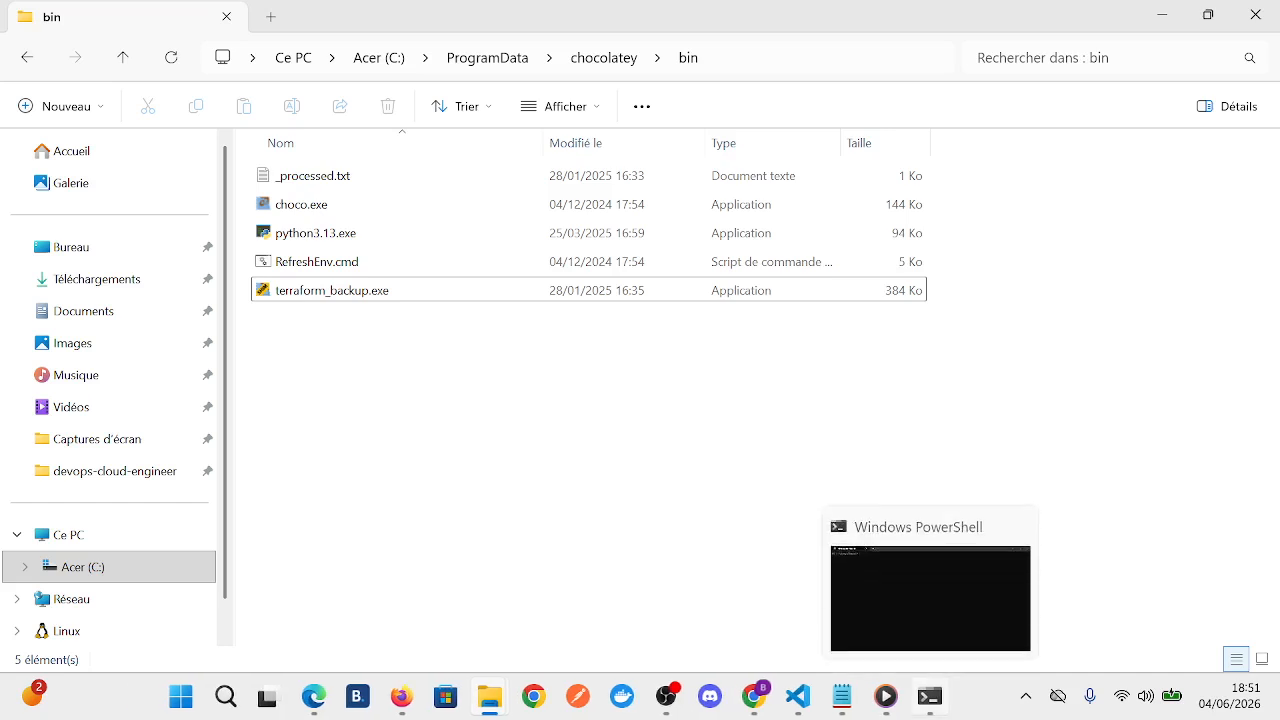
- Switch to PowerShell, run "terraform --version" again and check the reported Terraform version
click(930, 696)
text(terra)
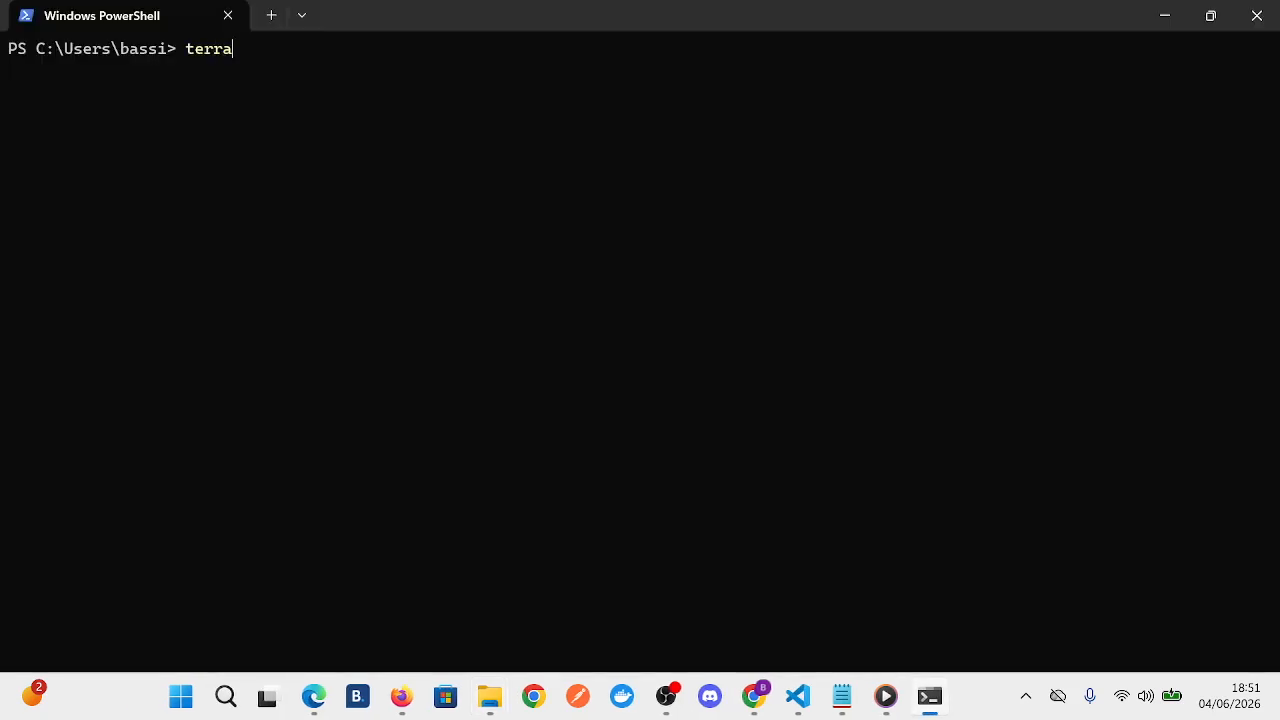
text(form --version)
key(Return)
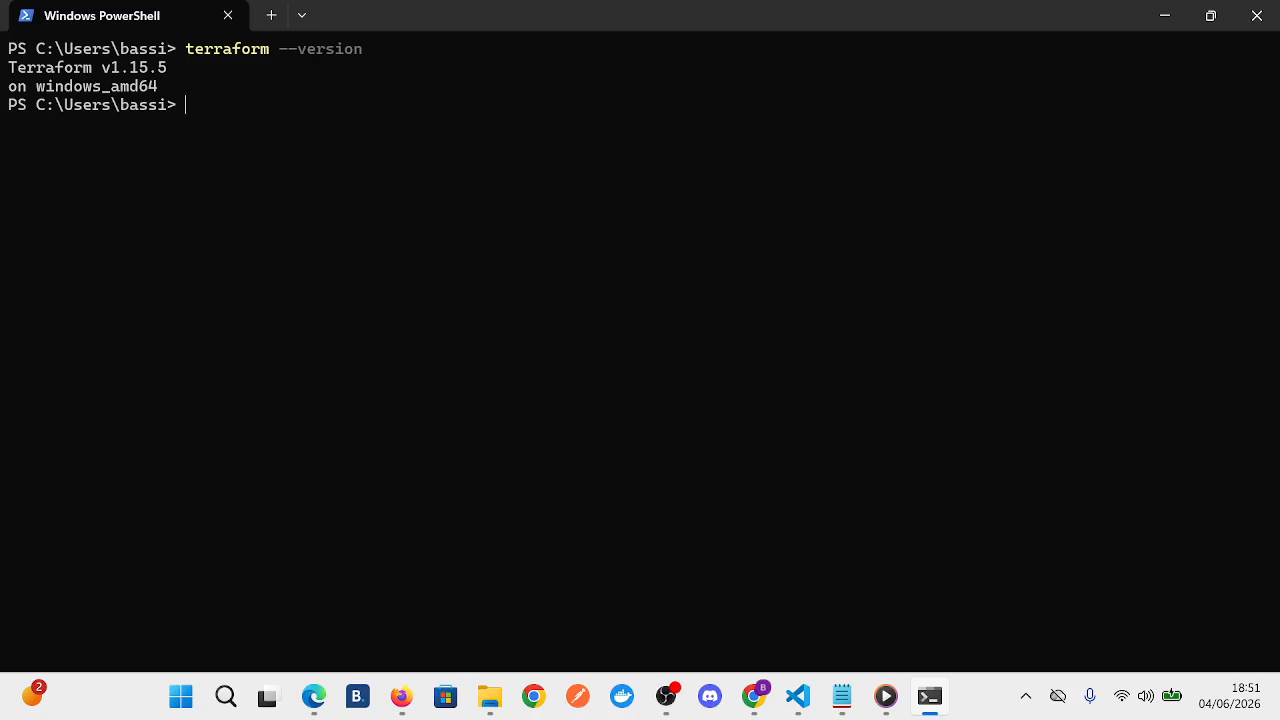
drag(185, 67, 8, 67)
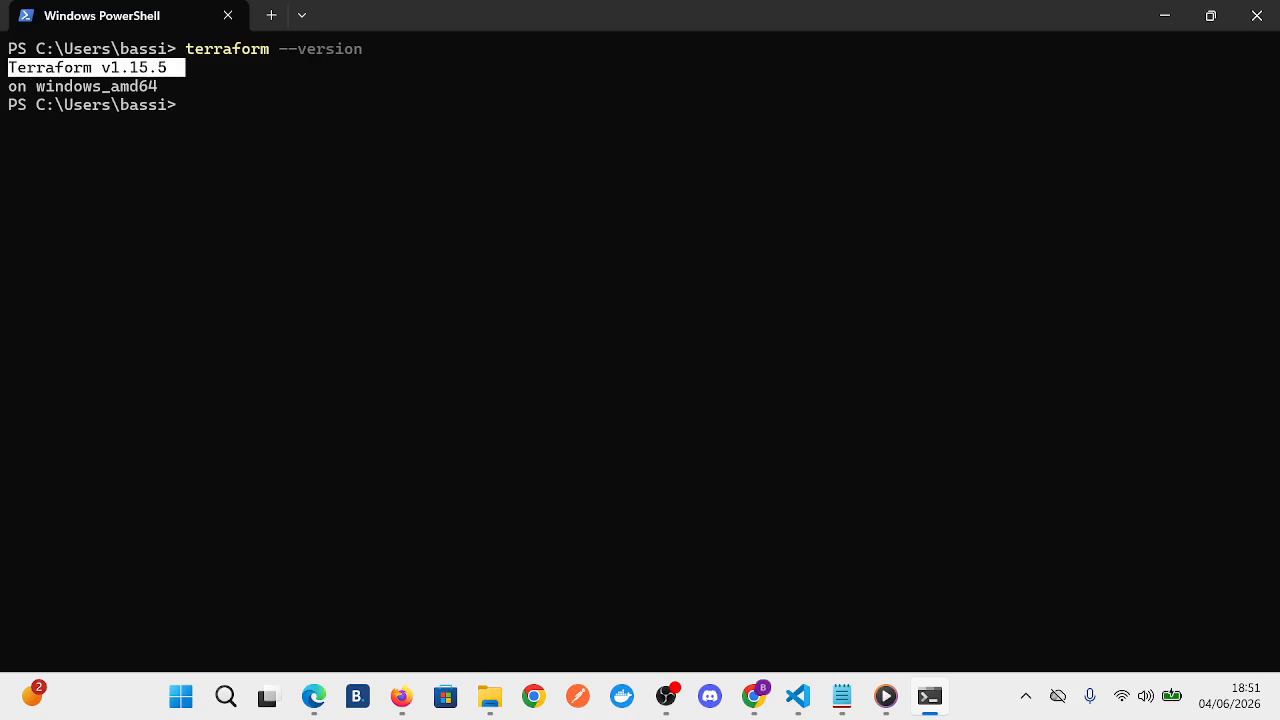
key(ctrl+c)
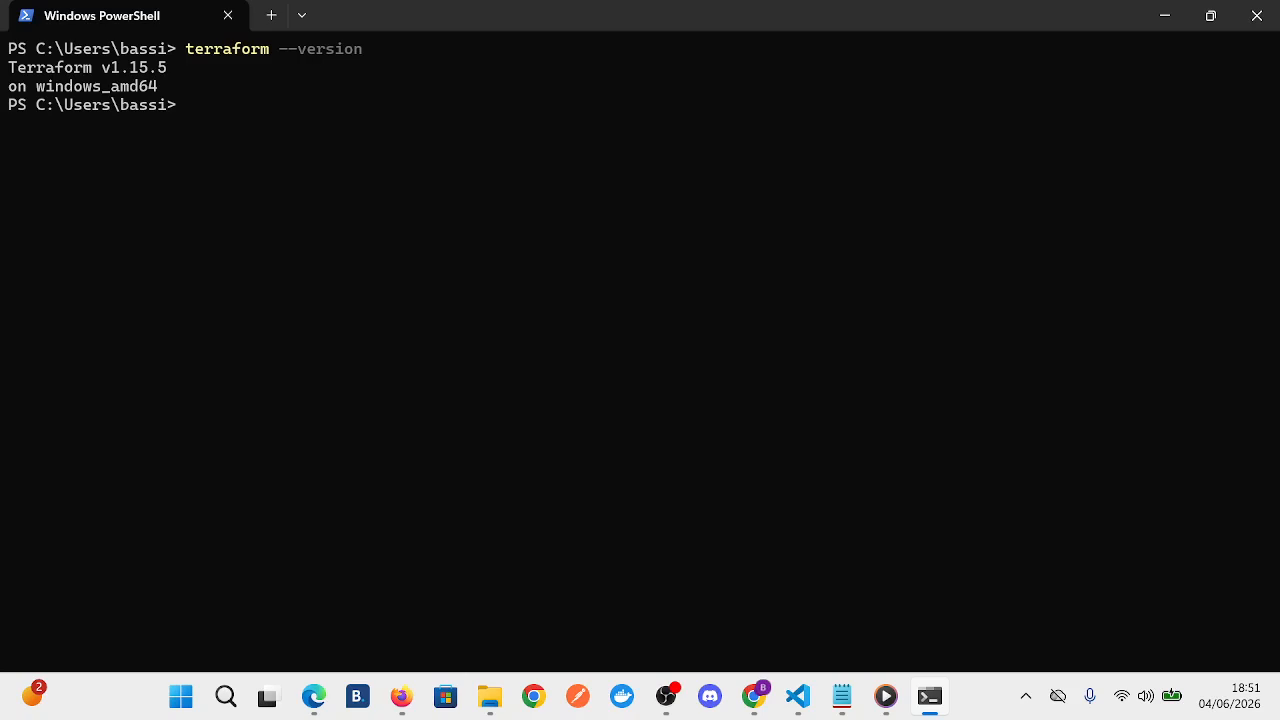
mouse_move(489, 696)
text(where)
key(Caps_Lock)
key(Caps_Lock)
text(.e)
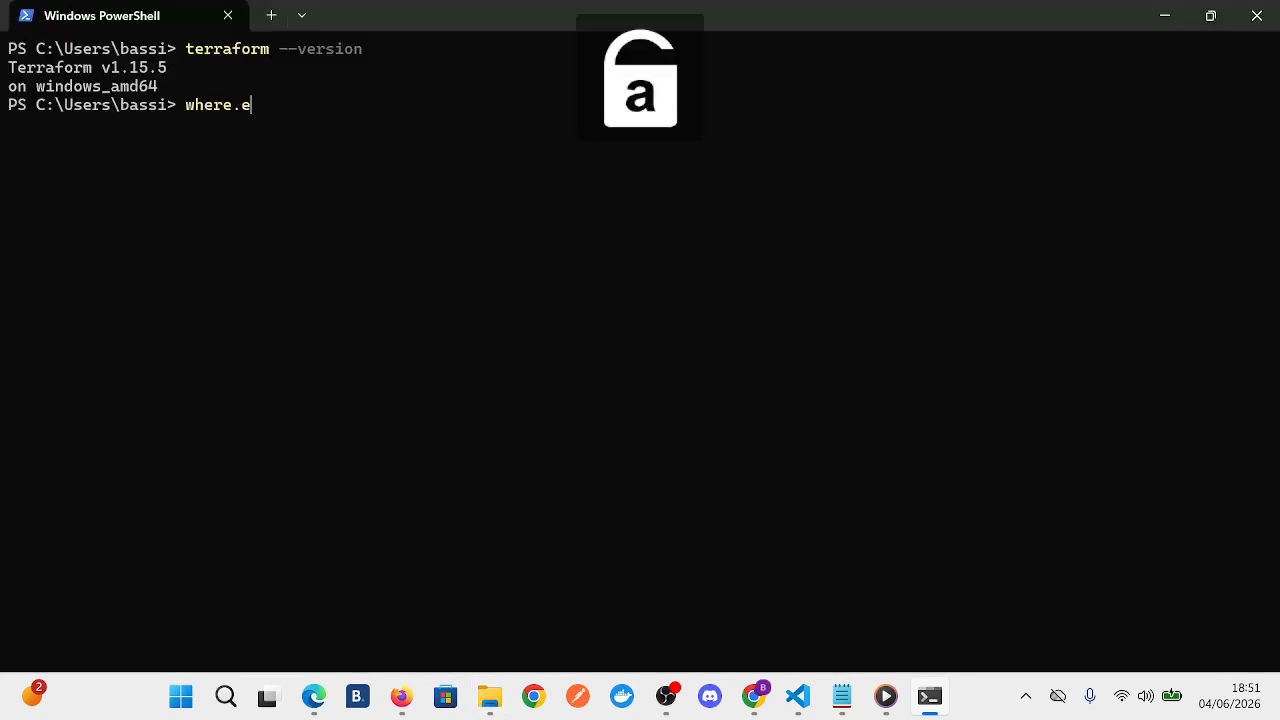
text(xe)
key(Return)
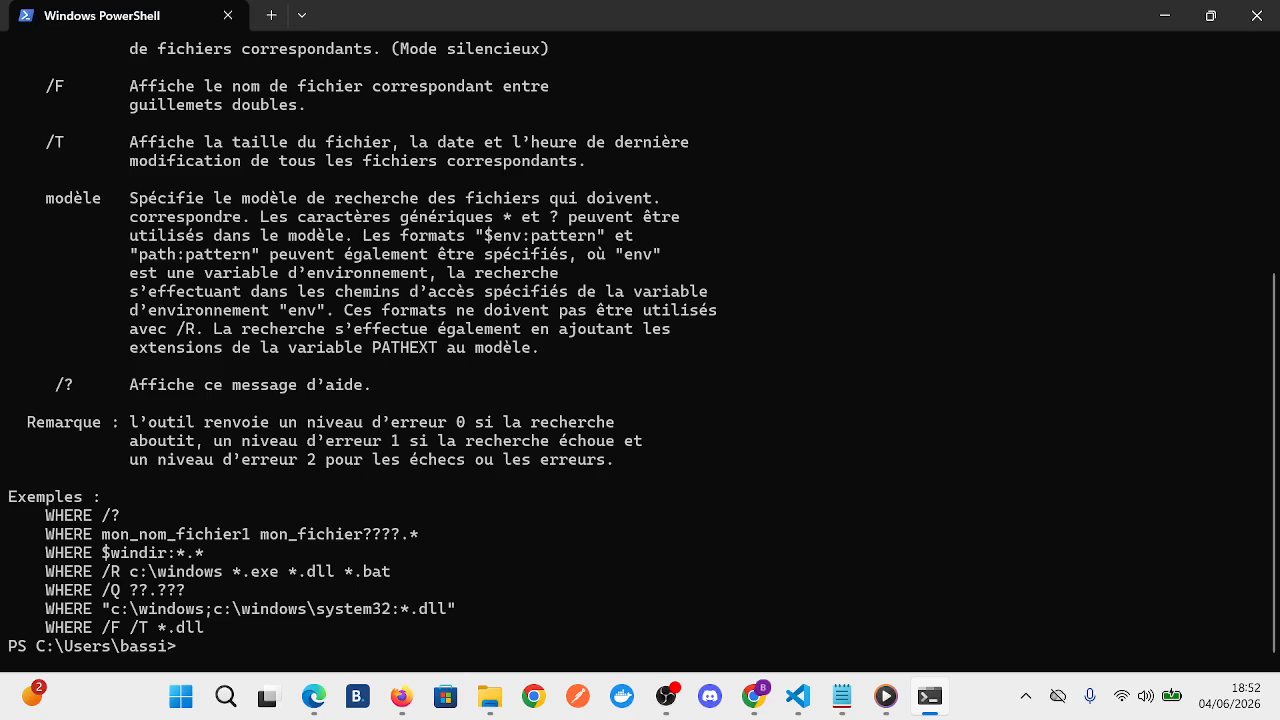
key(ctrl+l)
- Run "where.exe terraform" to check which folder the Terraform executable is resolved from
text(where)
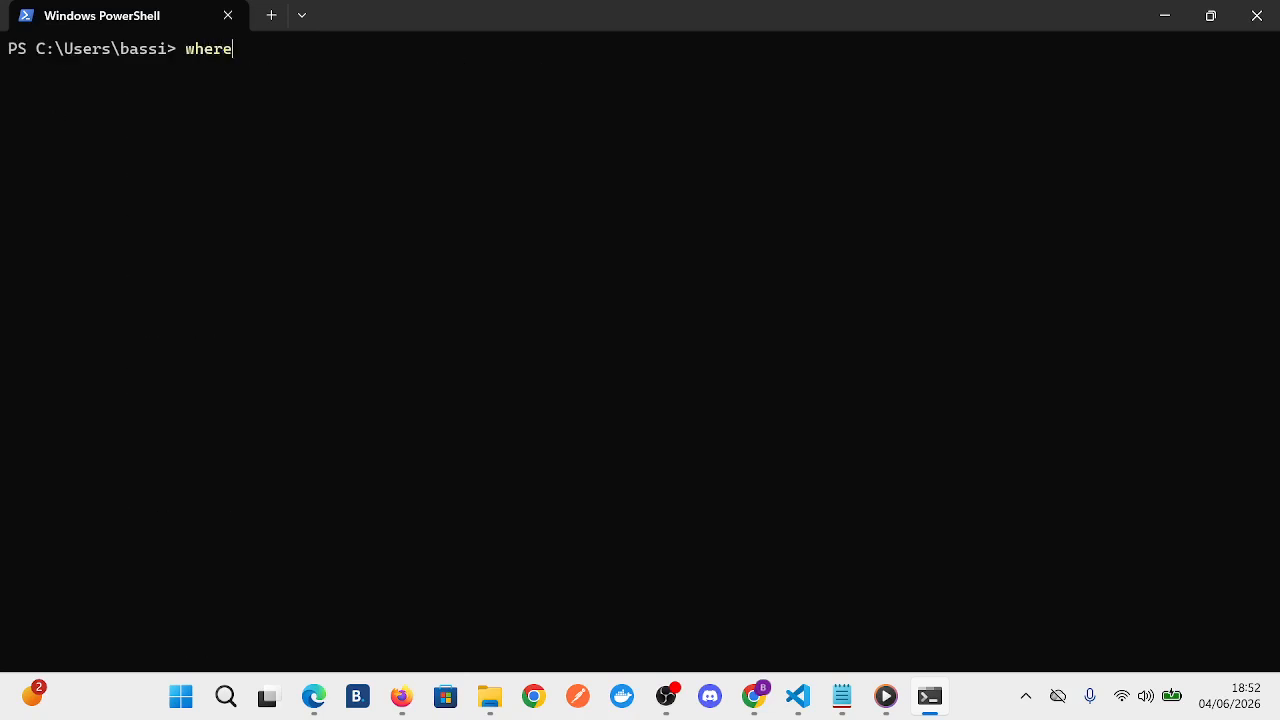
key(Caps_Lock)
key(Caps_Lock)
text(.exe terraform)
key(Return)
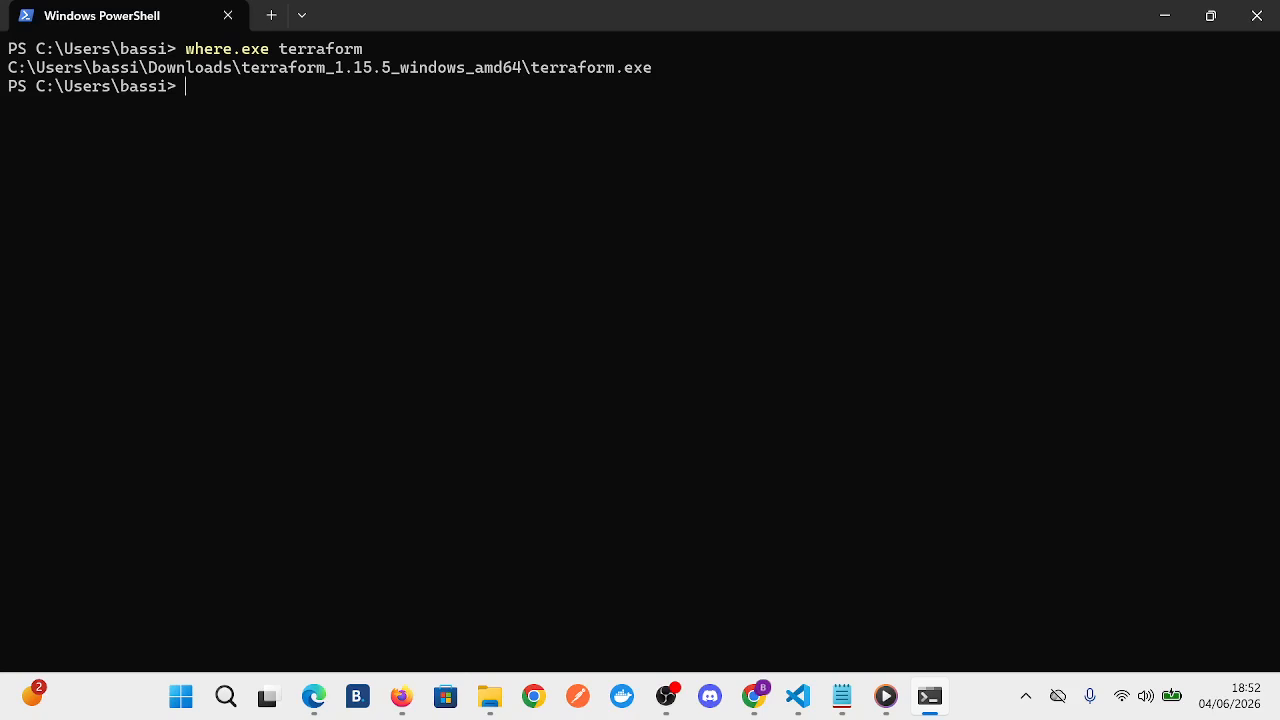
- Run "terraform --version" once more below the path lookup to verify the active Terraform version
text(tf)
key(BackSpace)
key(BackSpace)
text(terraform --version)
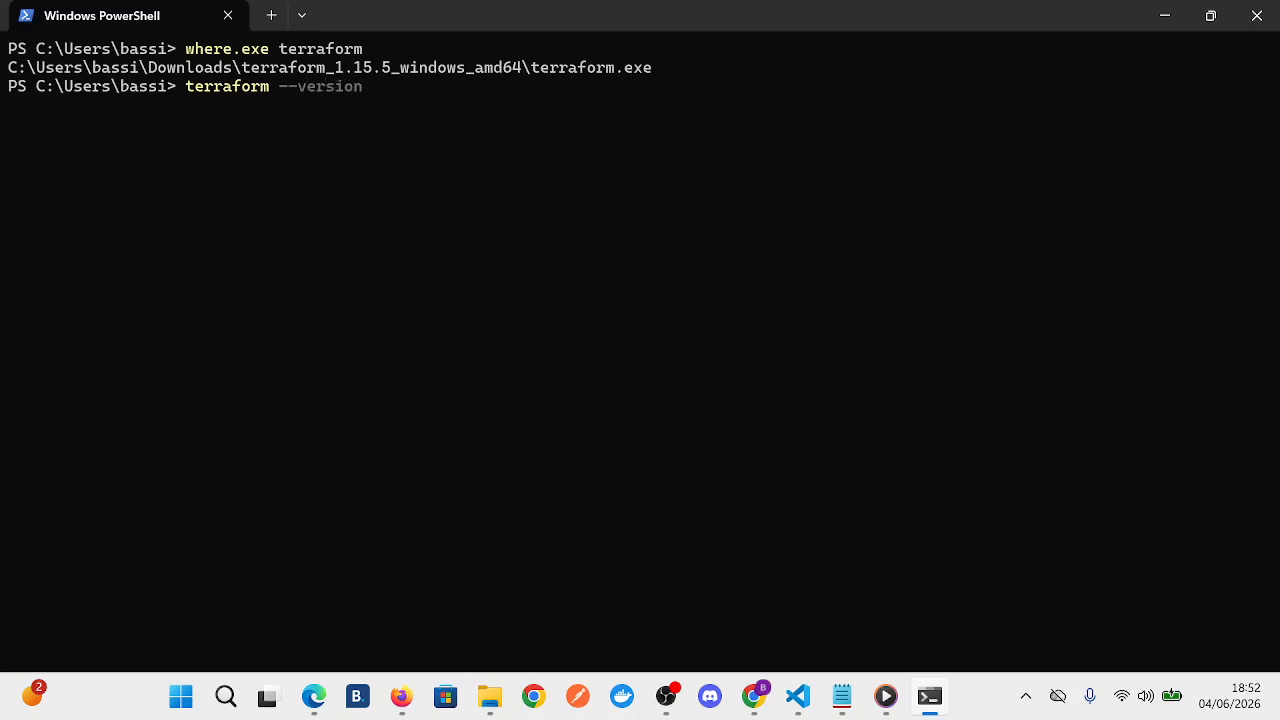
key(Return)
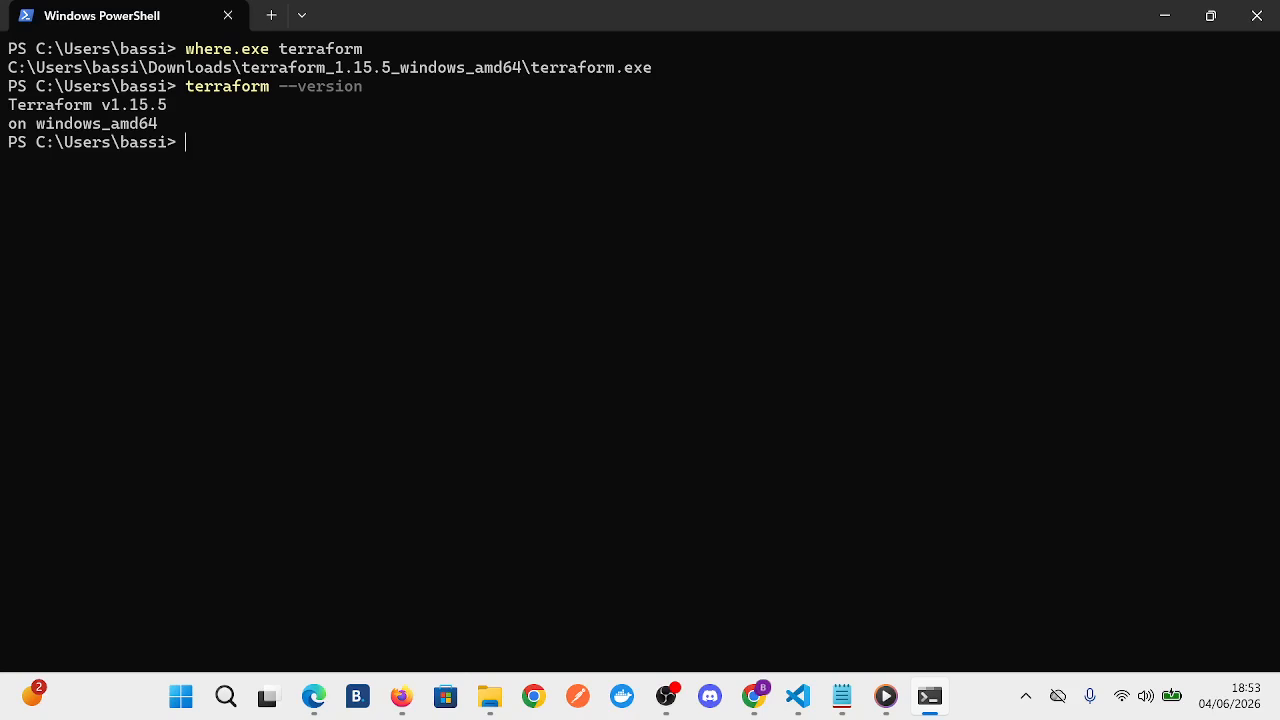
mouse_move(666, 696)
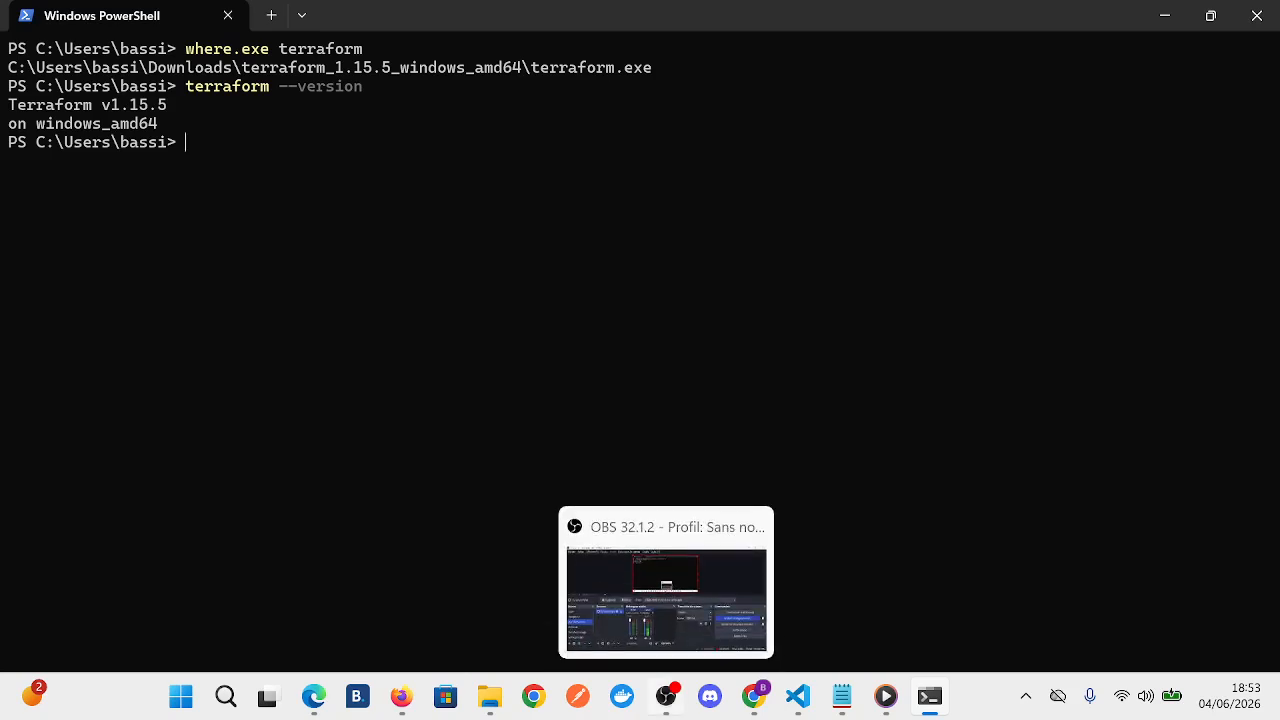